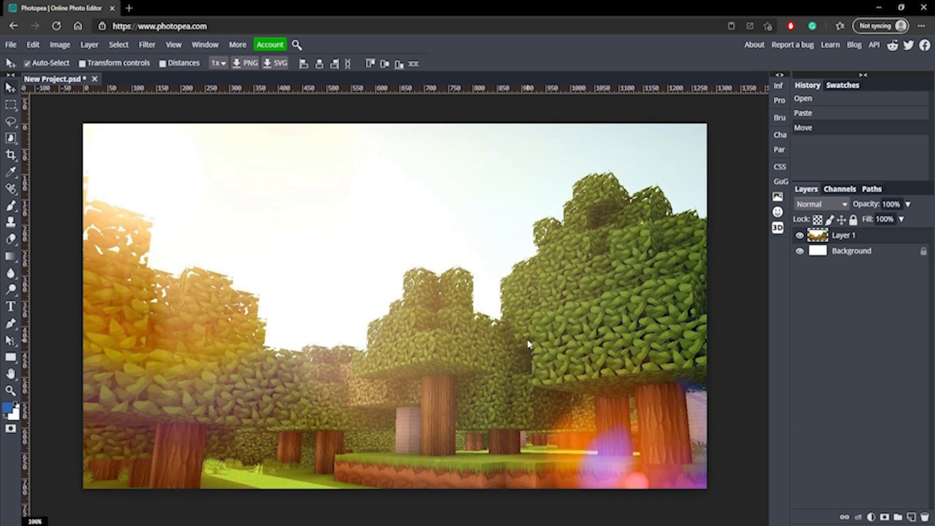
Free-transform the forest image to 66.67% scale, aligned with the canvas edges so it fills the whole canvas
key(ctrl+alt+t)
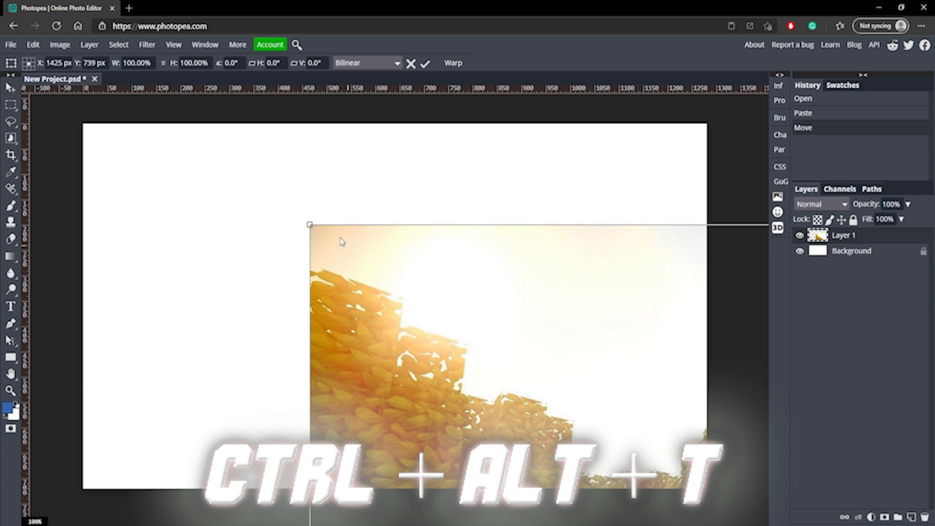
drag(307, 223, 569, 377)
drag(697, 440, 245, 183)
drag(117, 120, 195, 166)
drag(322, 236, 219, 205)
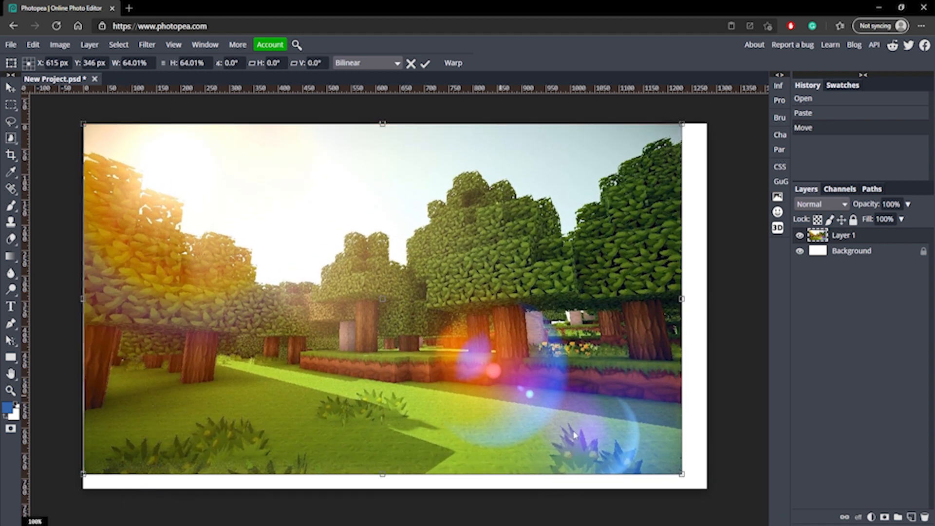
drag(680, 475, 706, 489)
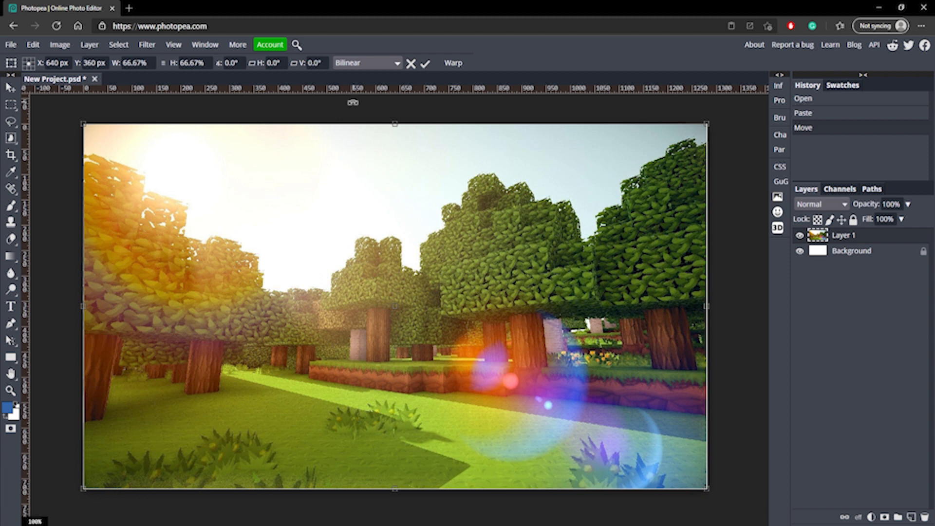
click(427, 63)
Unlock the white Background layer and delete it
click(922, 252)
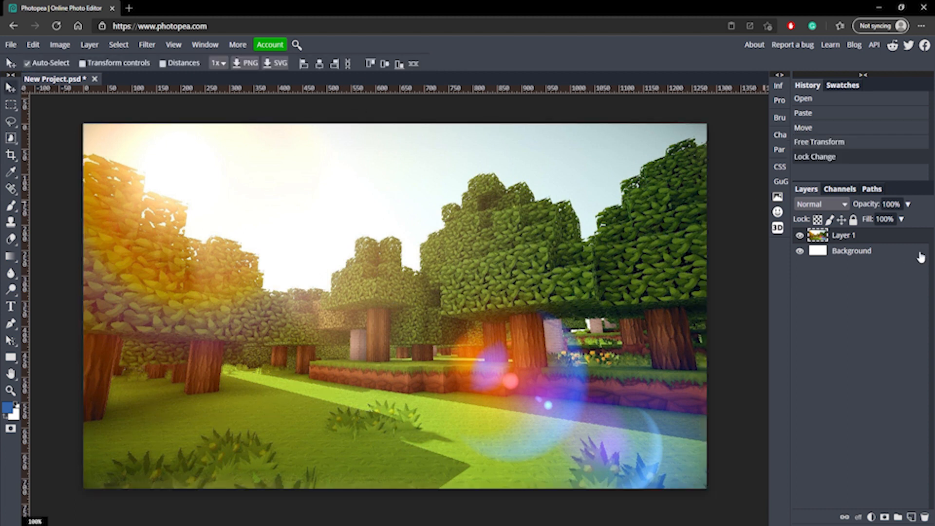
click(890, 253)
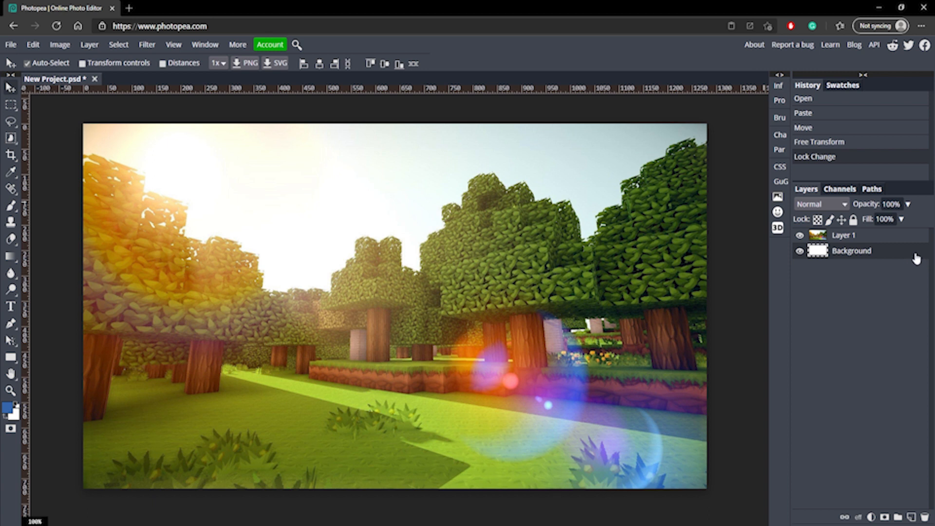
key(Delete)
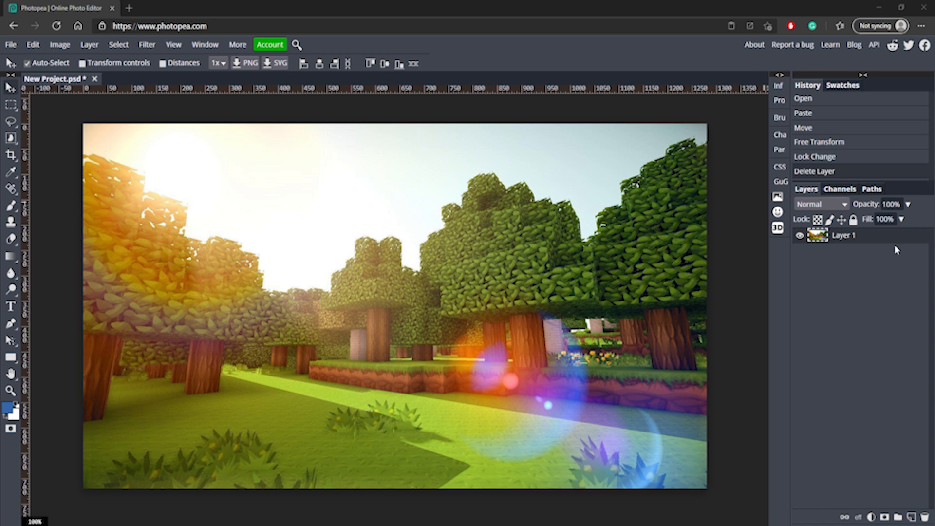
Paste the copied character render as a new layer and place it on the left side of the canvas
click(367, 276)
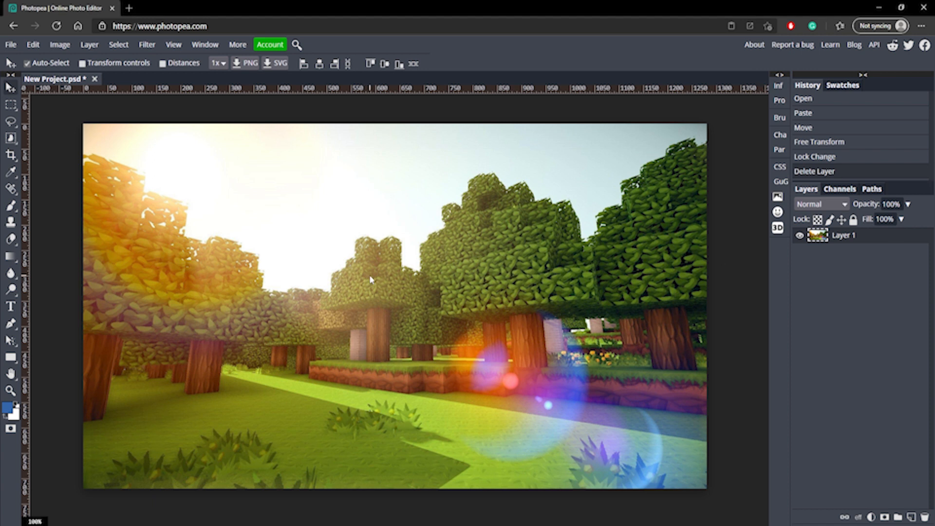
key(ctrl+v)
drag(370, 279, 291, 299)
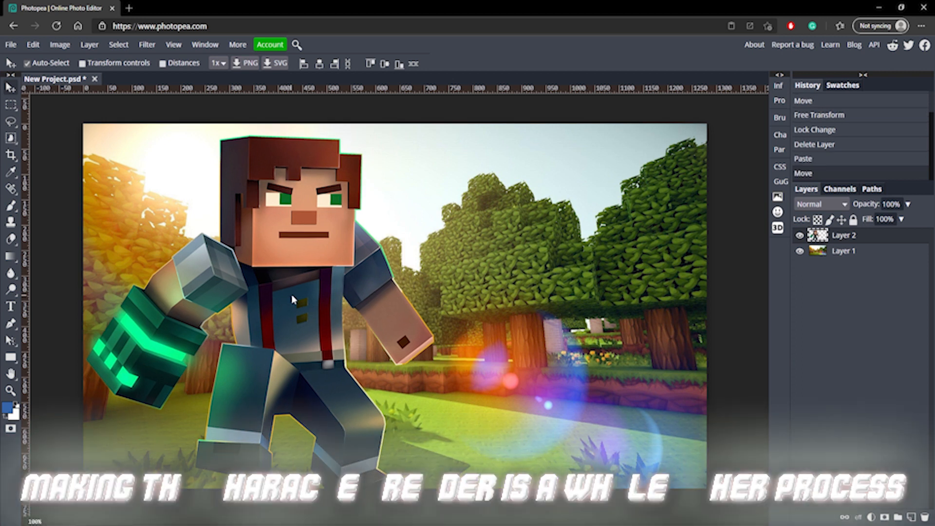
drag(312, 298, 285, 291)
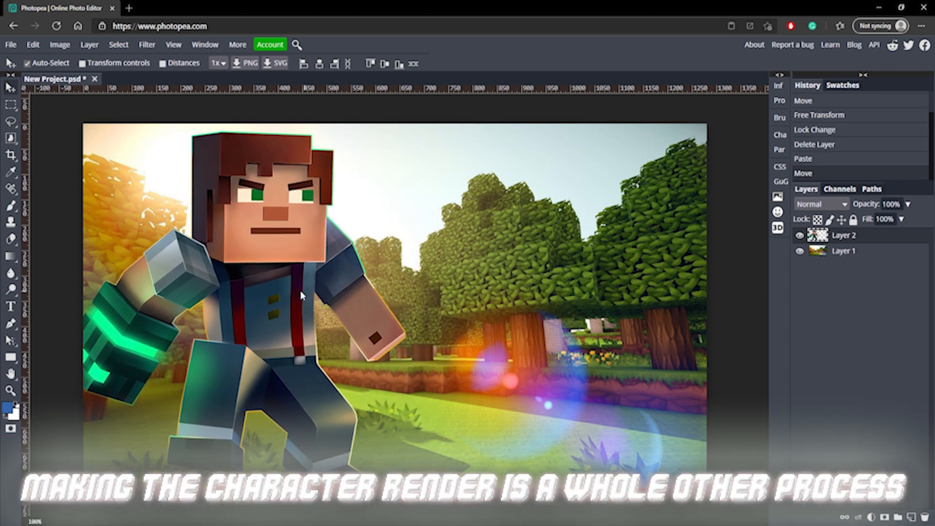
Apply a Radial Blur in Spin mode with an amount of 6 to the forest background layer
click(854, 252)
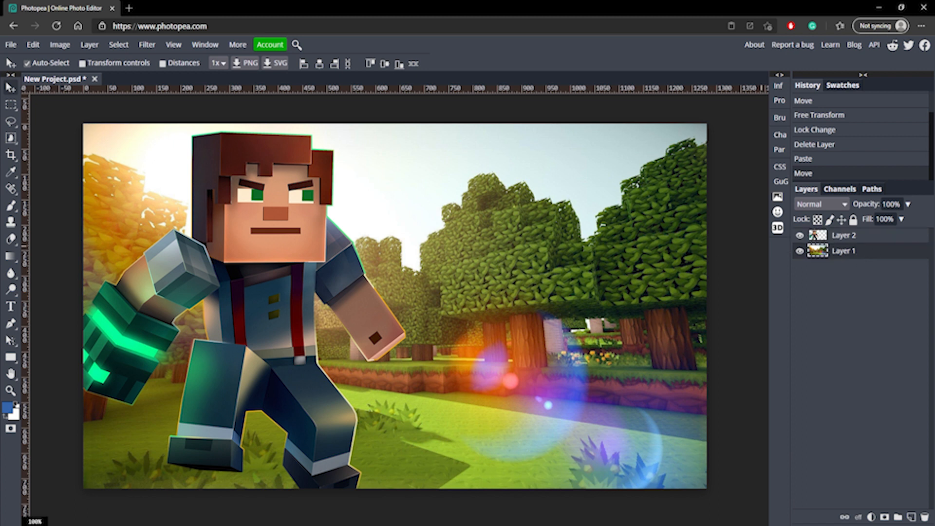
click(147, 45)
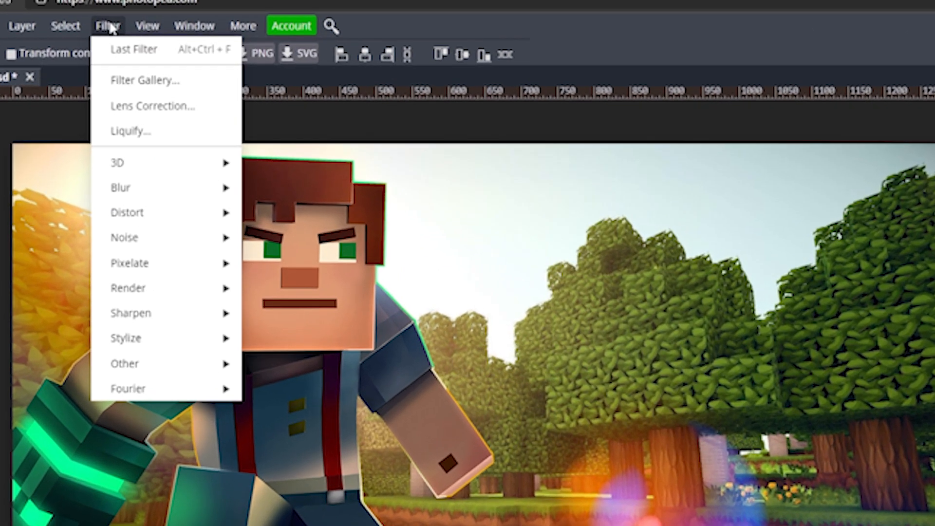
mouse_move(162, 153)
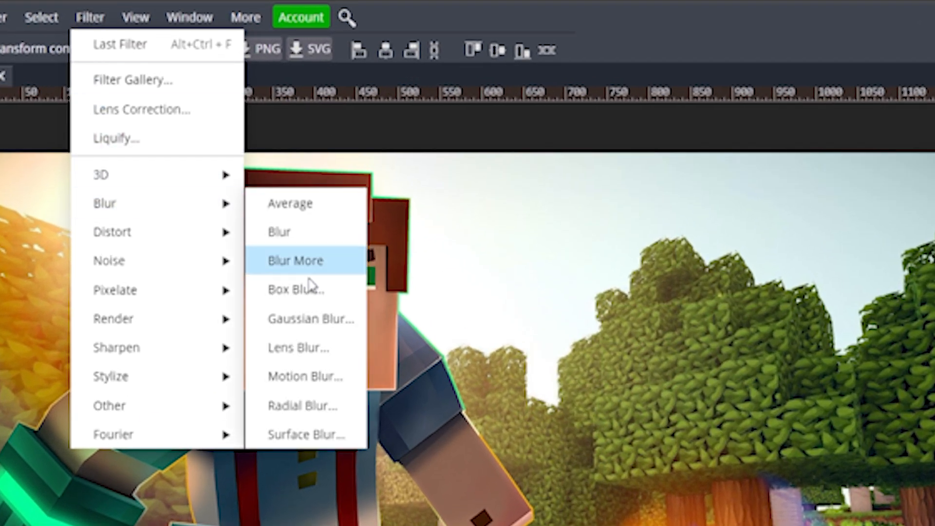
click(326, 411)
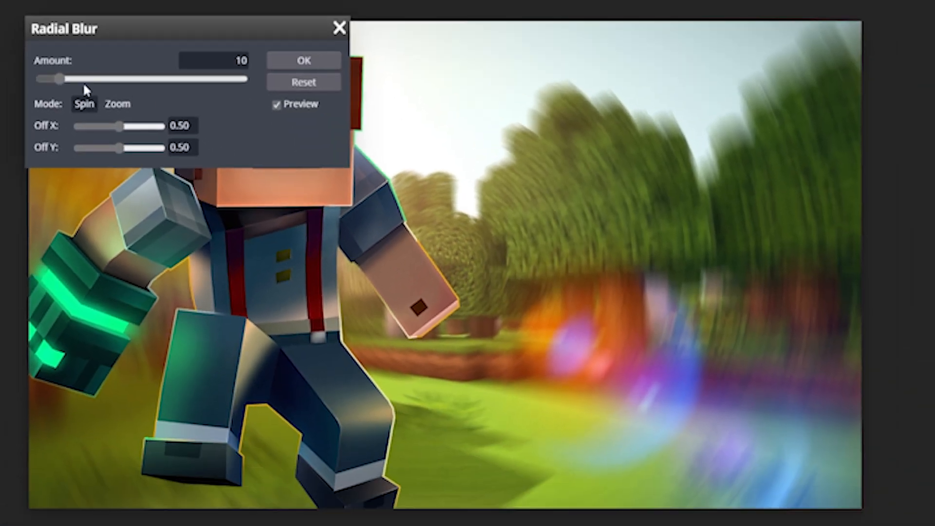
drag(55, 82, 52, 84)
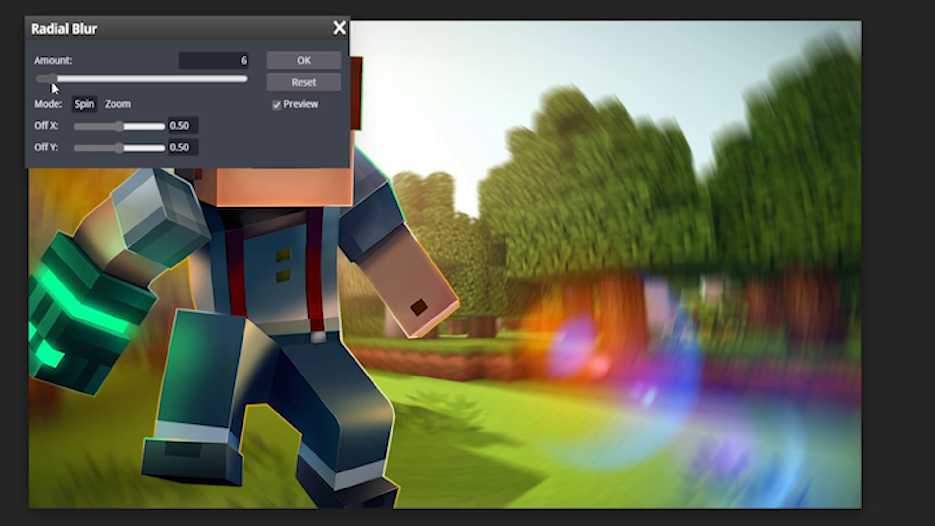
click(298, 62)
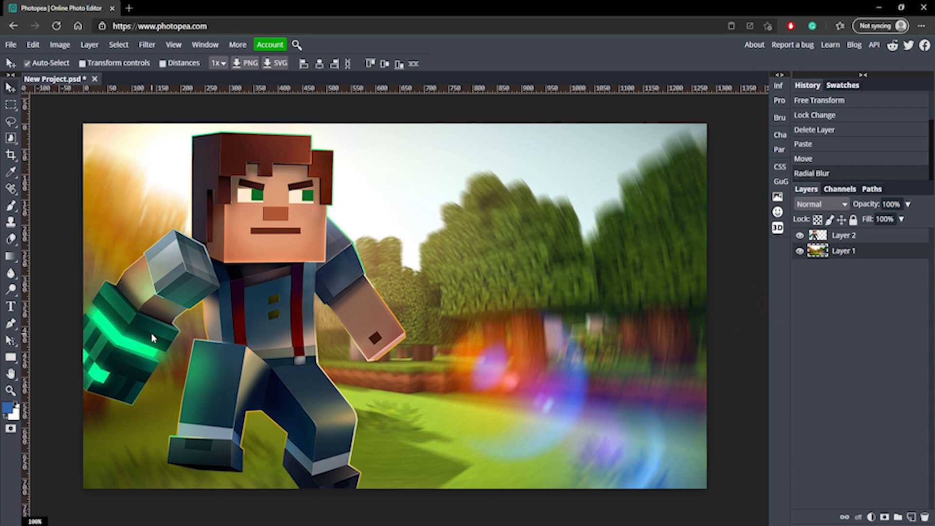
Set the Rectangle tool to no fill and a solid white stroke
click(8, 359)
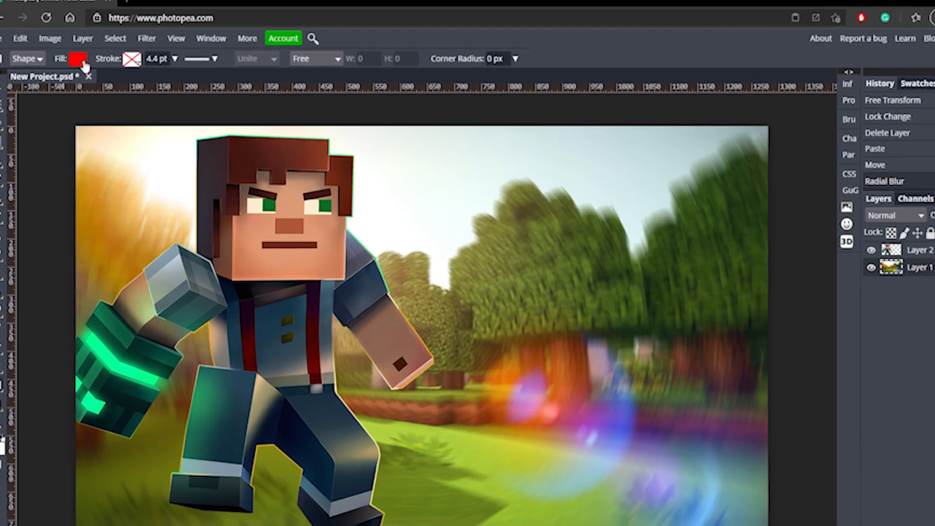
click(89, 64)
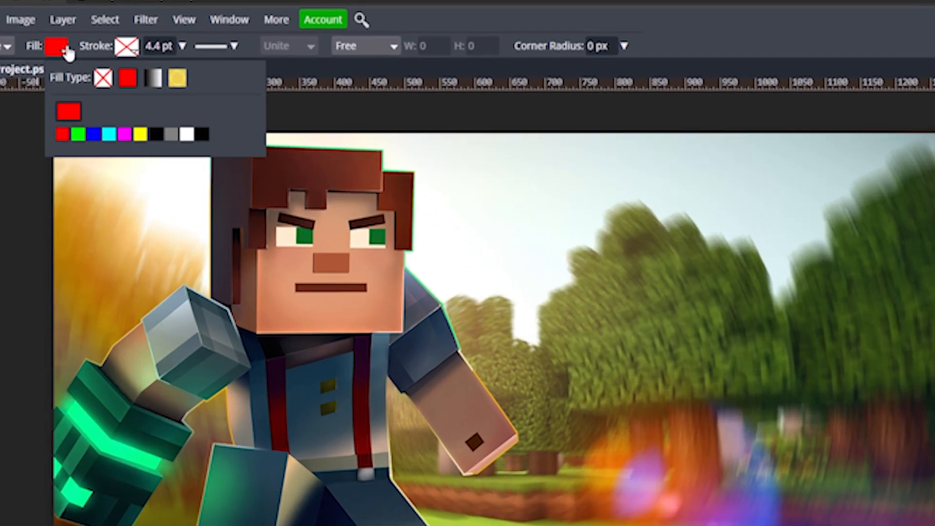
click(102, 78)
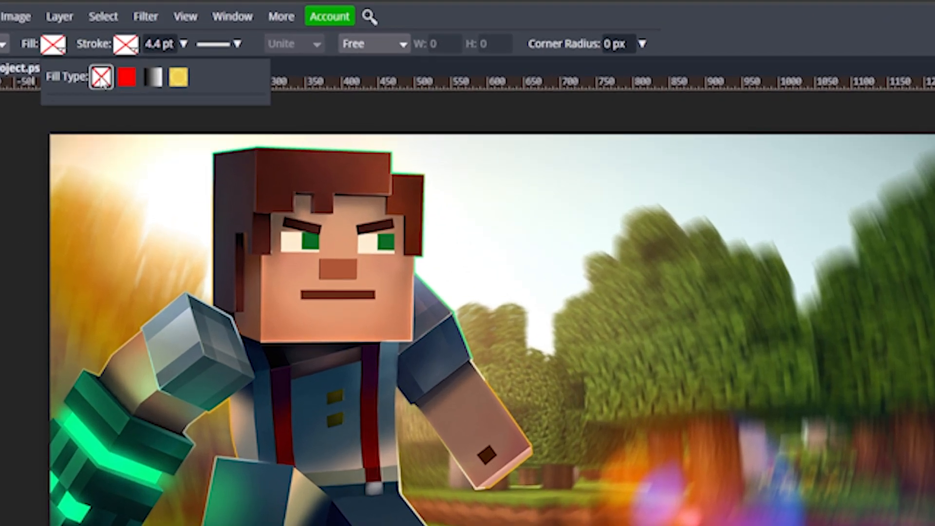
click(130, 46)
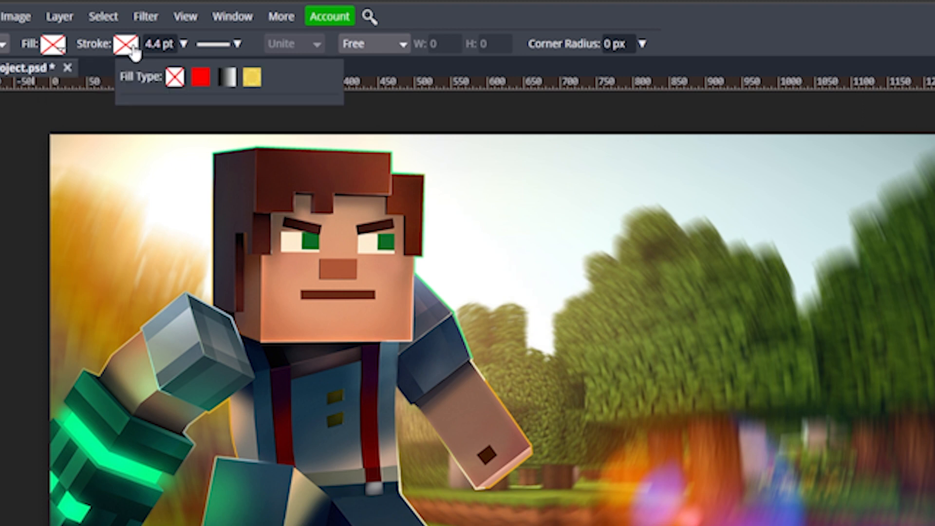
click(193, 76)
click(139, 111)
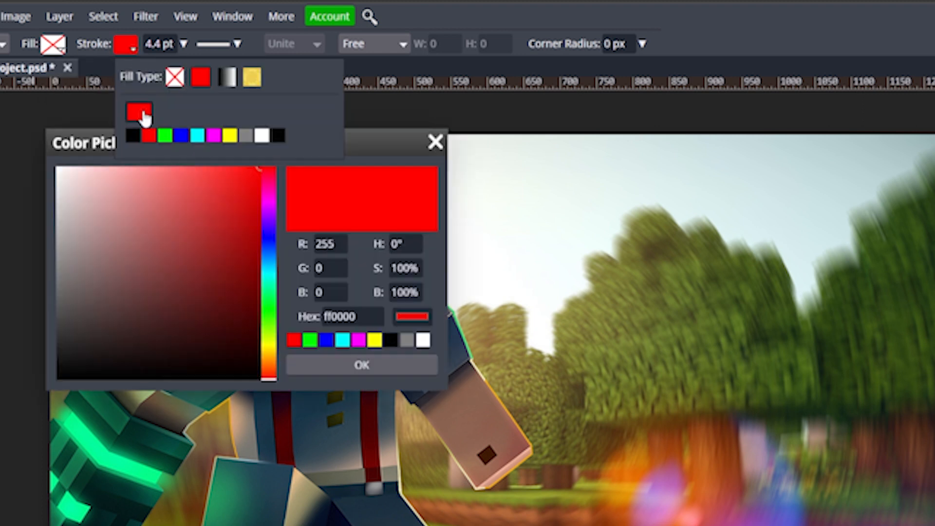
click(58, 168)
click(343, 370)
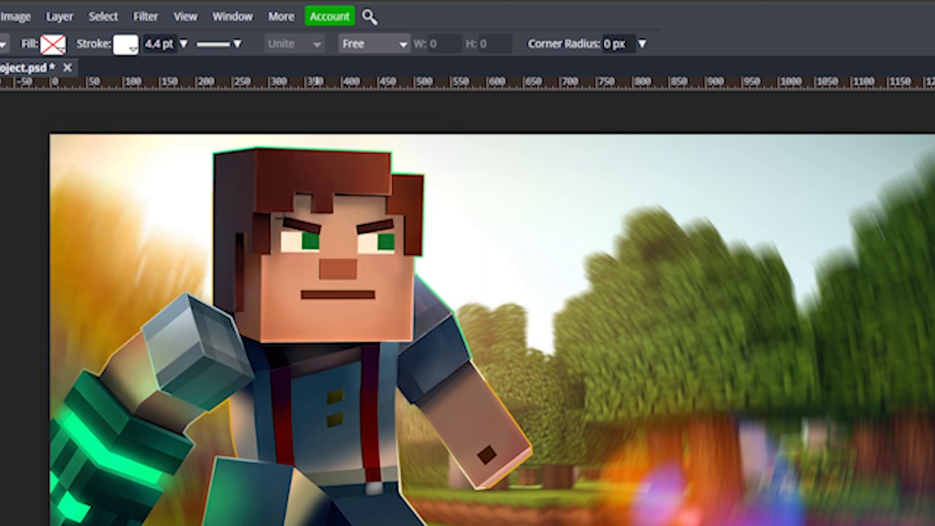
click(128, 45)
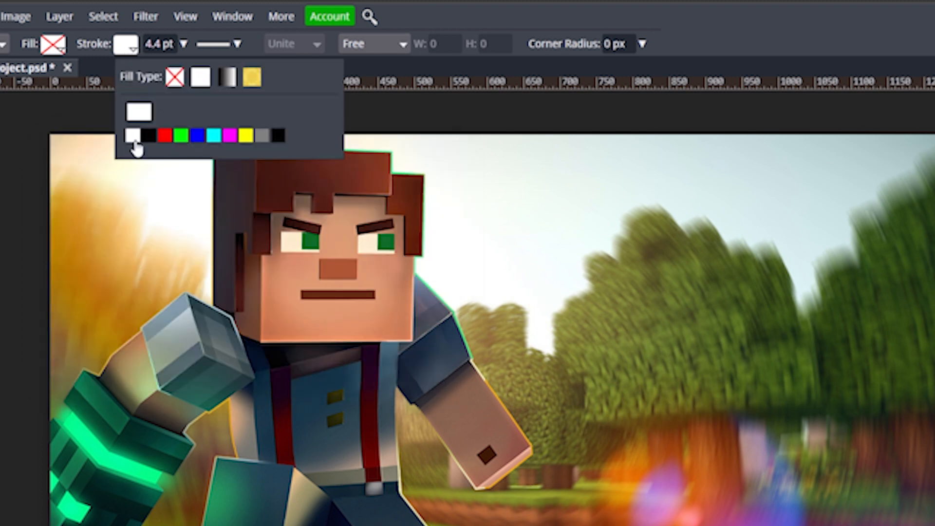
Set the stroke width to 8 pt and draw a rectangle around the entire canvas
click(183, 44)
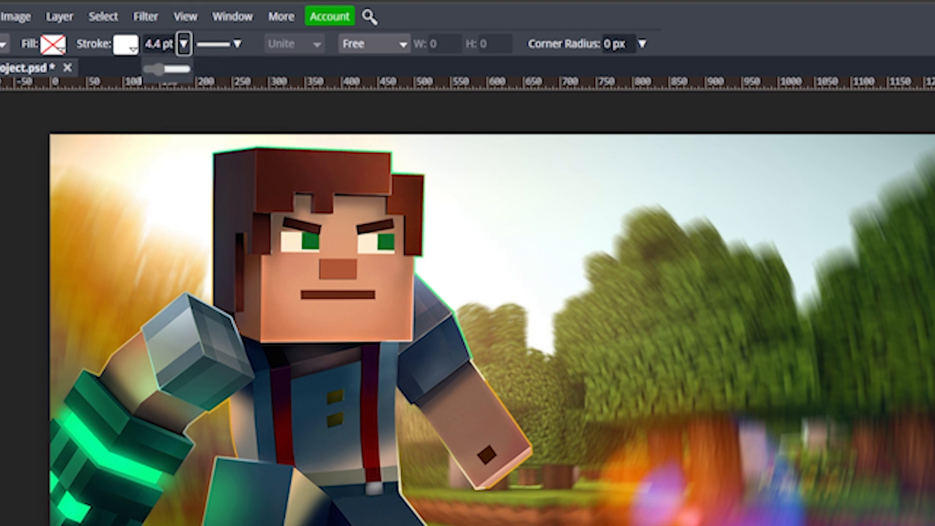
click(154, 44)
text(8)
key(Return)
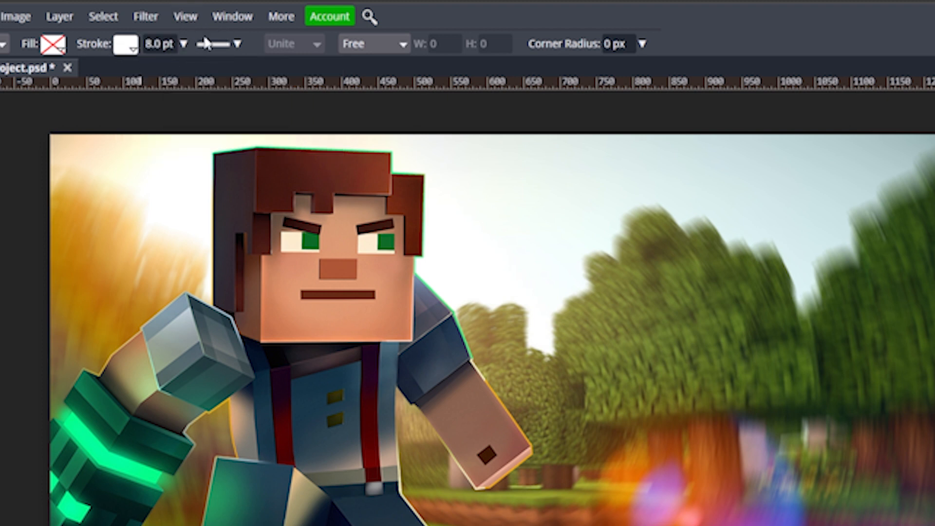
click(225, 44)
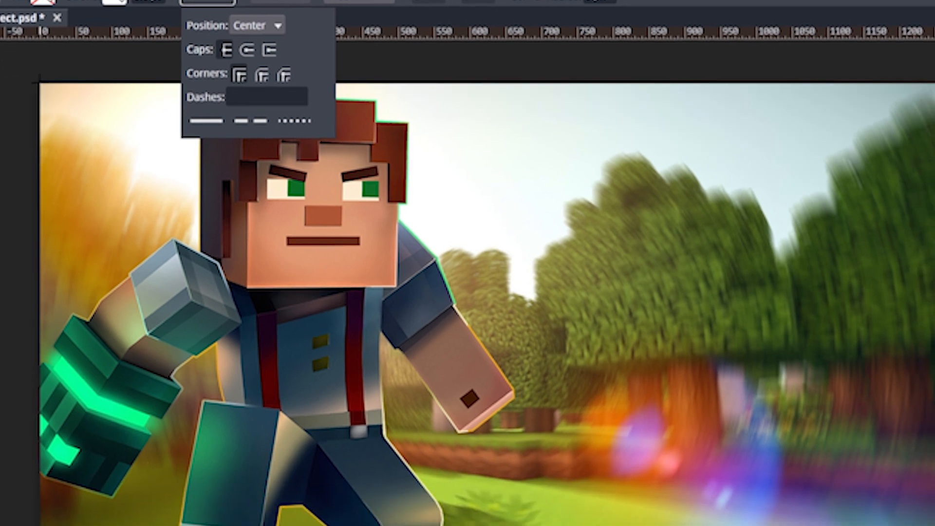
mouse_move(49, 135)
mouse_down()
mouse_move(76, 166)
mouse_move(469, 375)
mouse_move(934, 525)
mouse_up()
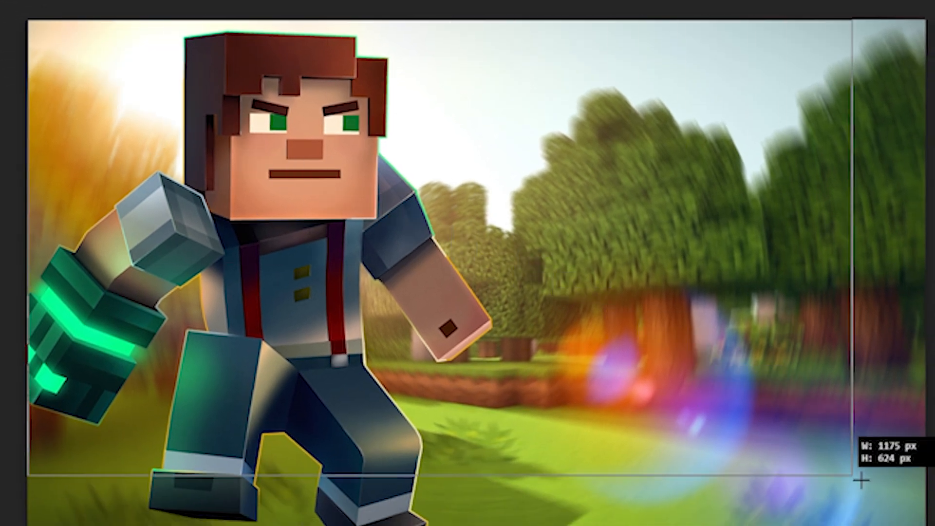
drag(861, 480, 926, 525)
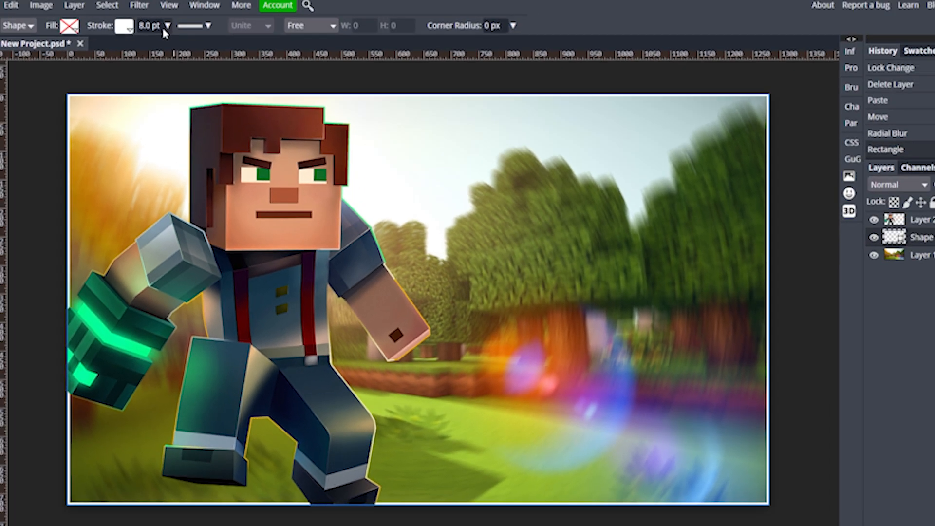
Thicken the border rectangle's stroke to 53 pt
click(172, 63)
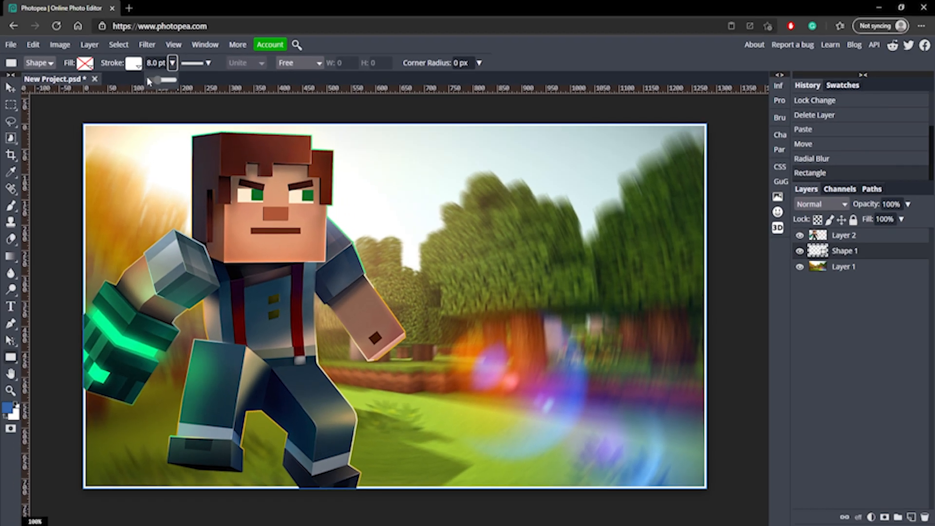
drag(150, 81, 163, 86)
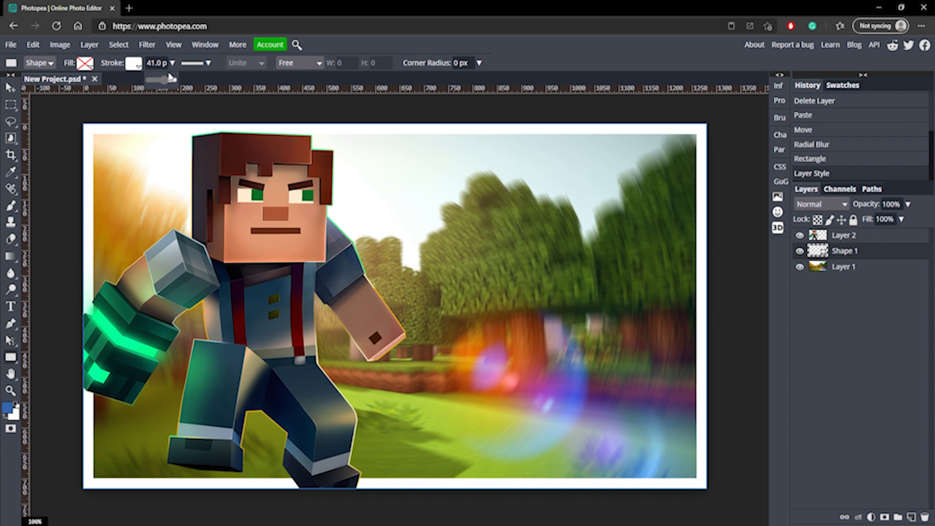
drag(168, 81, 167, 81)
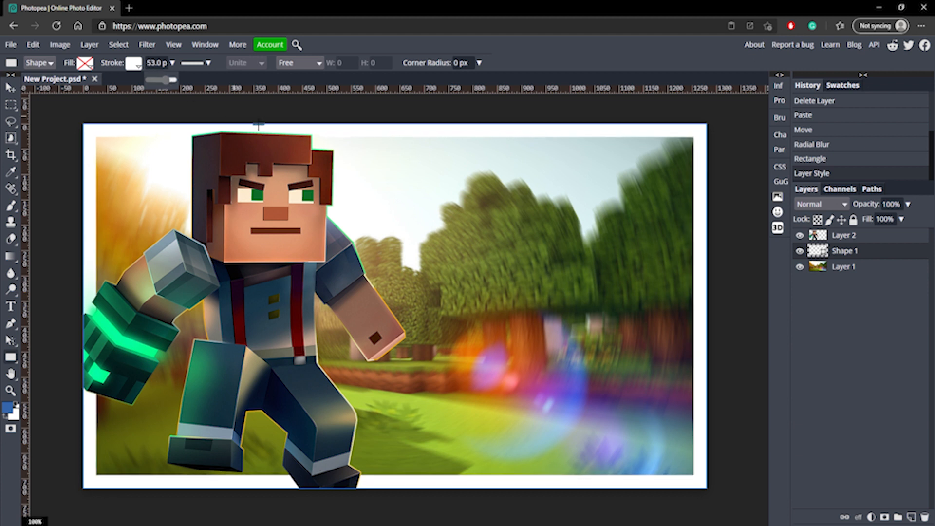
Change the border rectangle layer's blend mode to Overlay and keep that layer selected
click(847, 253)
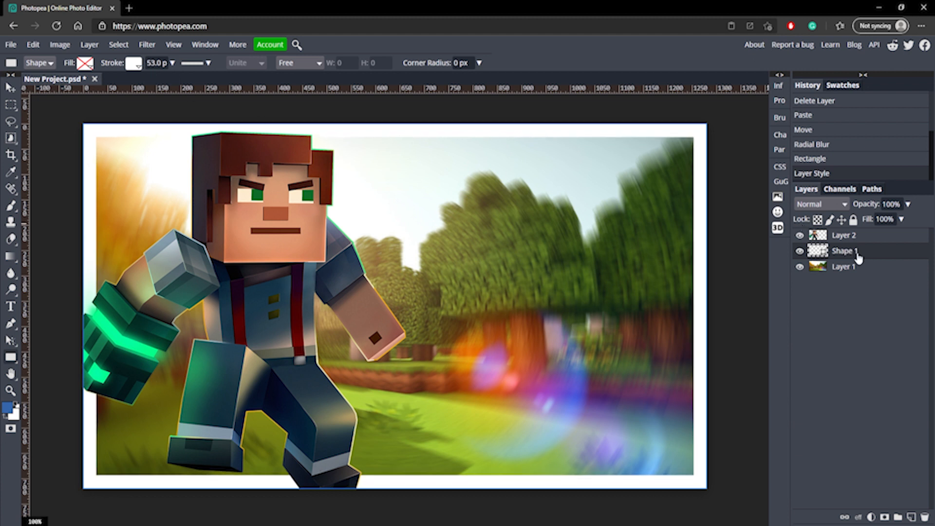
click(821, 205)
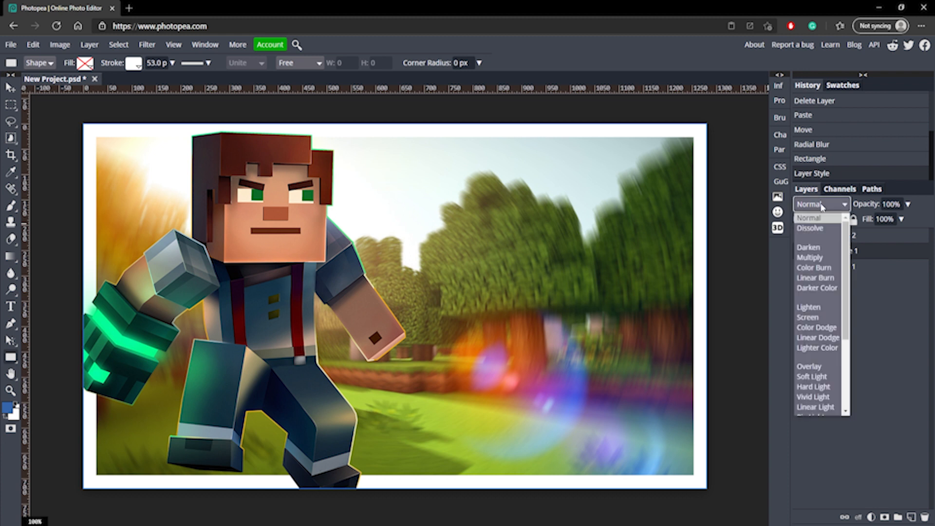
click(809, 366)
click(852, 267)
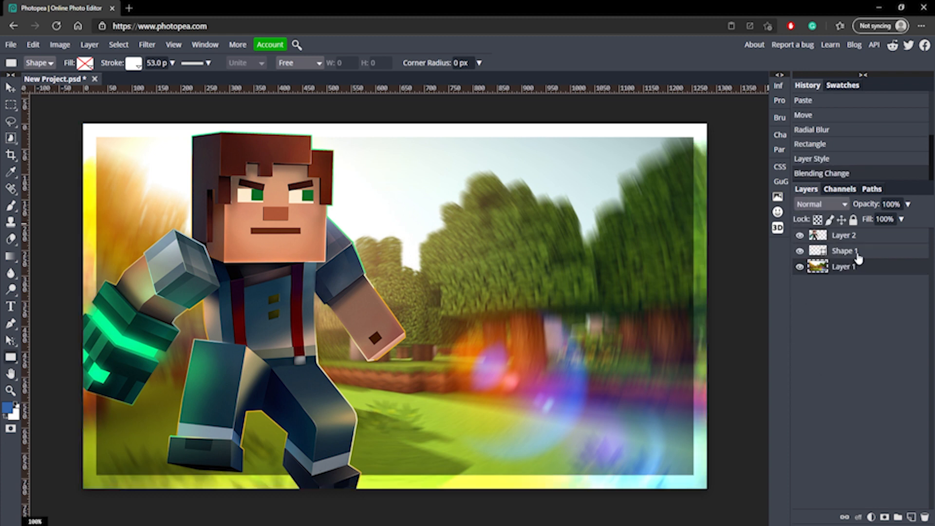
click(856, 255)
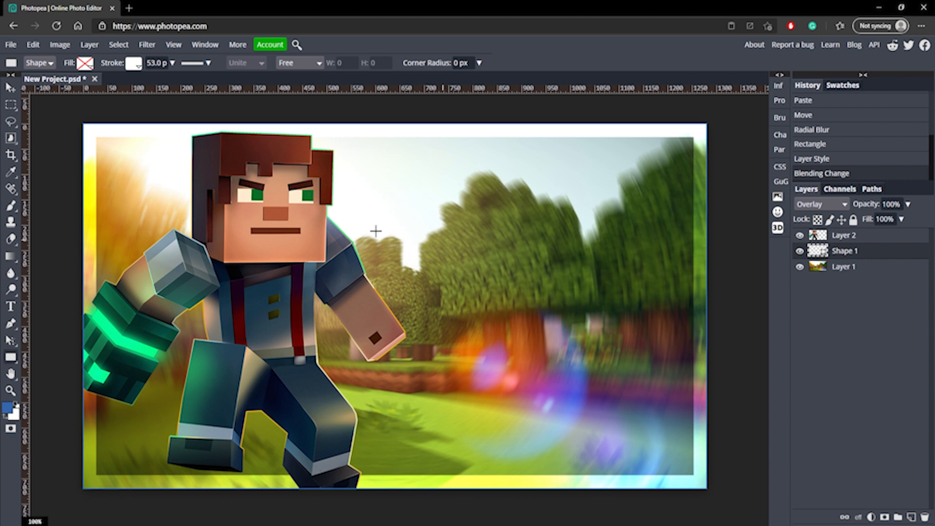
Rename the rectangle frame's layer to "Border"
click(10, 87)
double_click(846, 250)
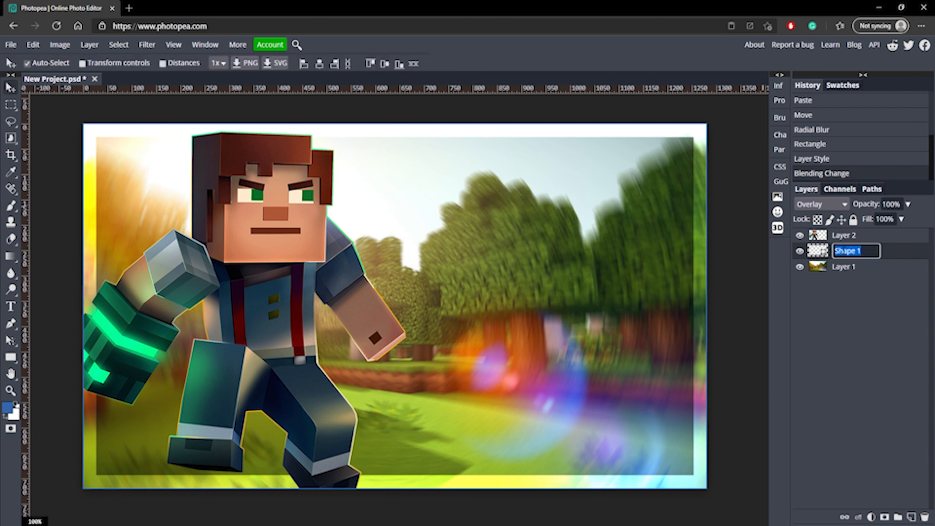
text(Border)
key(Return)
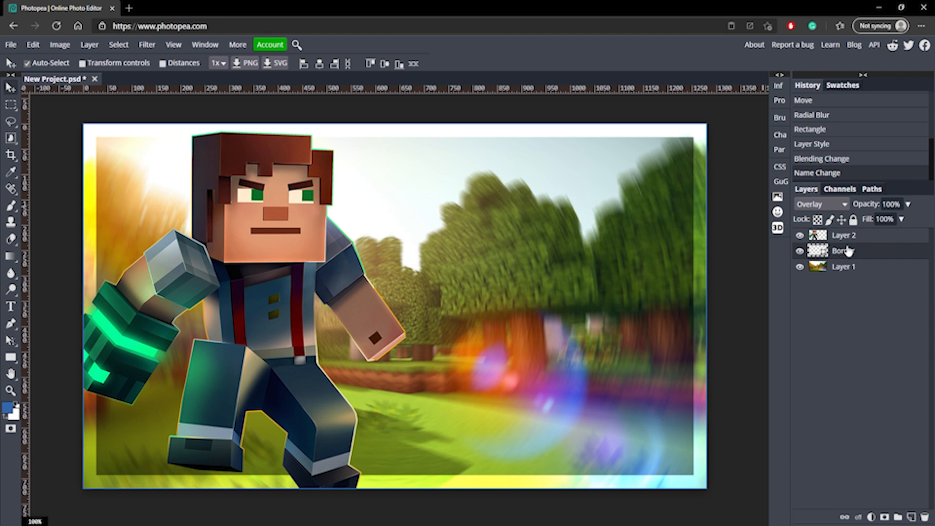
click(11, 307)
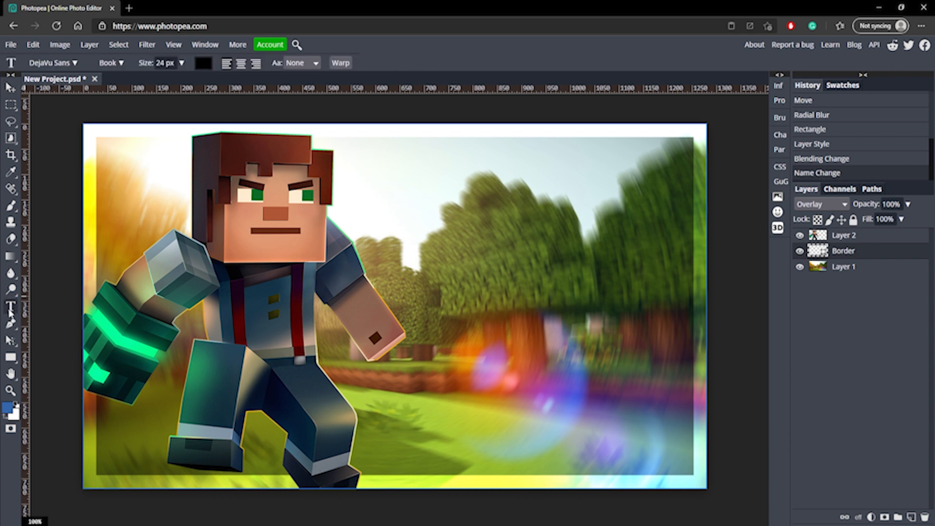
click(410, 286)
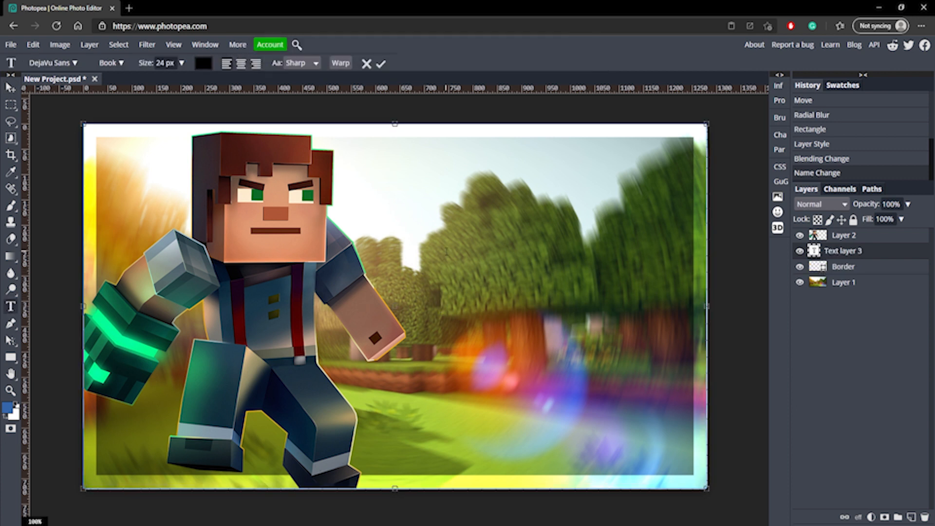
text(MINECRAF)
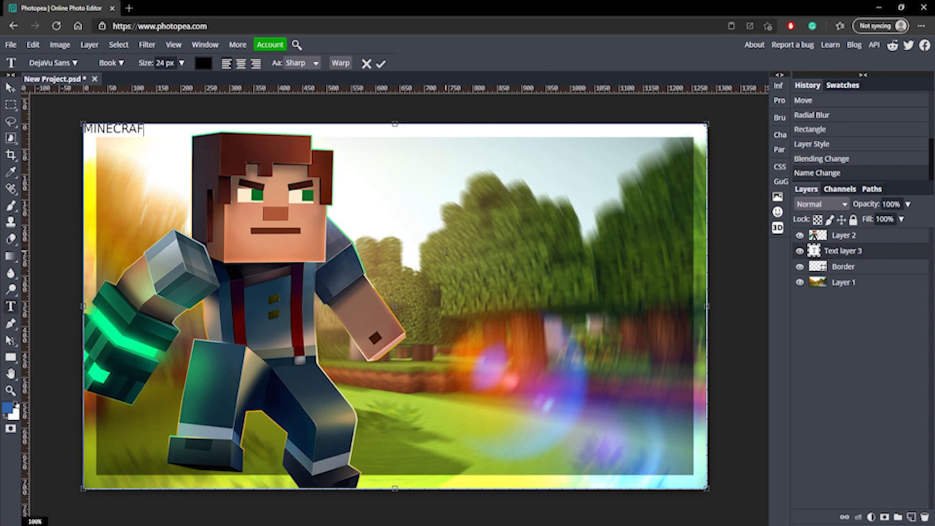
text(T)
click(366, 64)
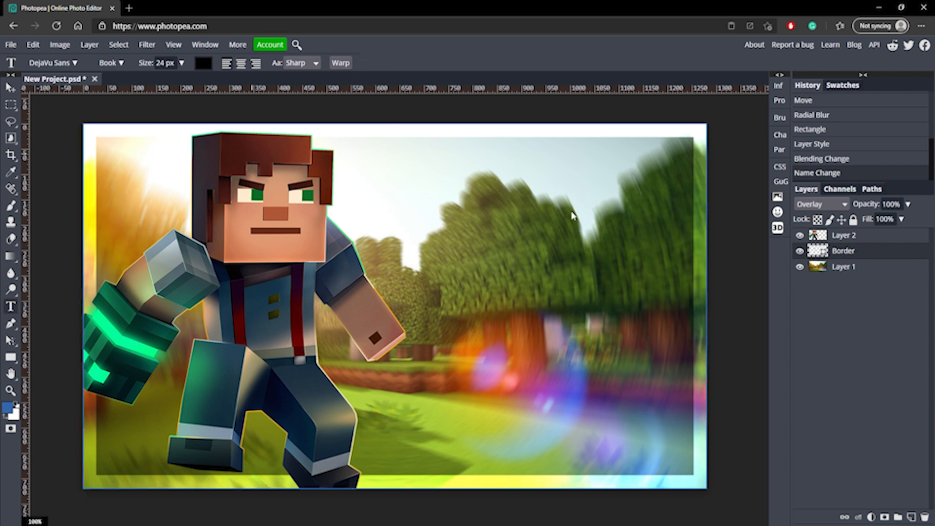
Add the text "MINECRAFT" over the trees on a new text layer directly above the background layer
click(853, 267)
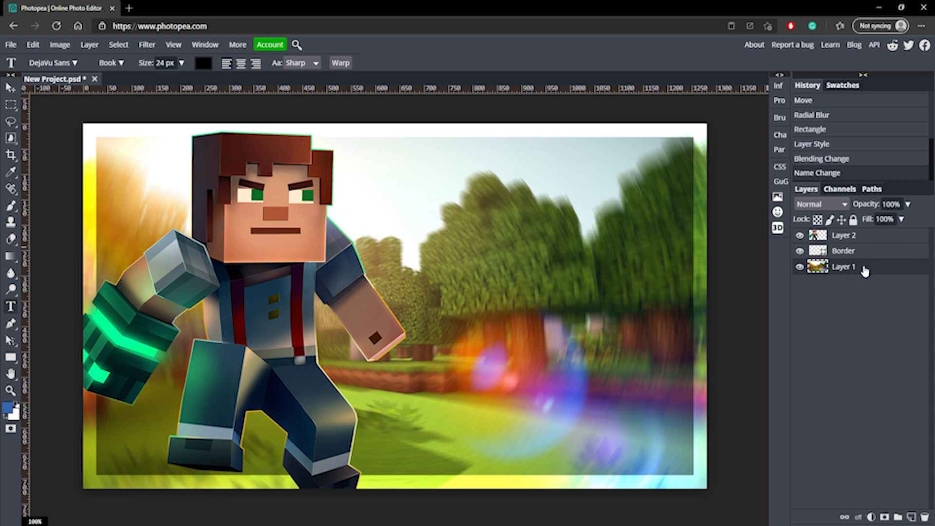
click(509, 258)
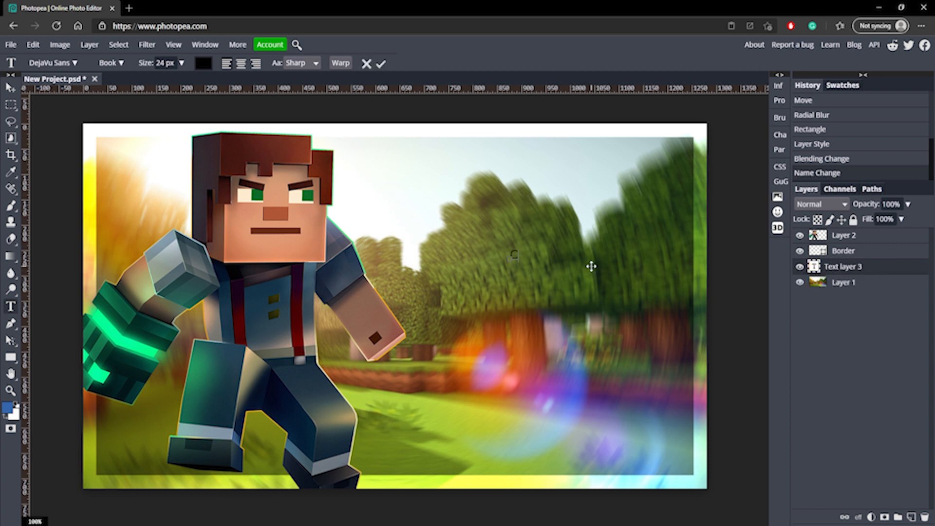
text(MINECRAFT)
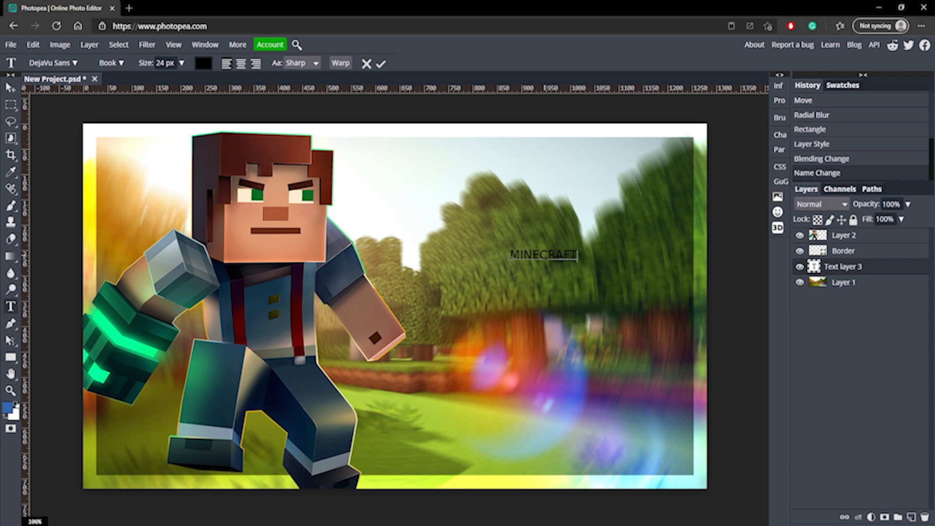
Enlarge the whole MINECRAFT text to 150 px and commit the change
drag(509, 259, 577, 255)
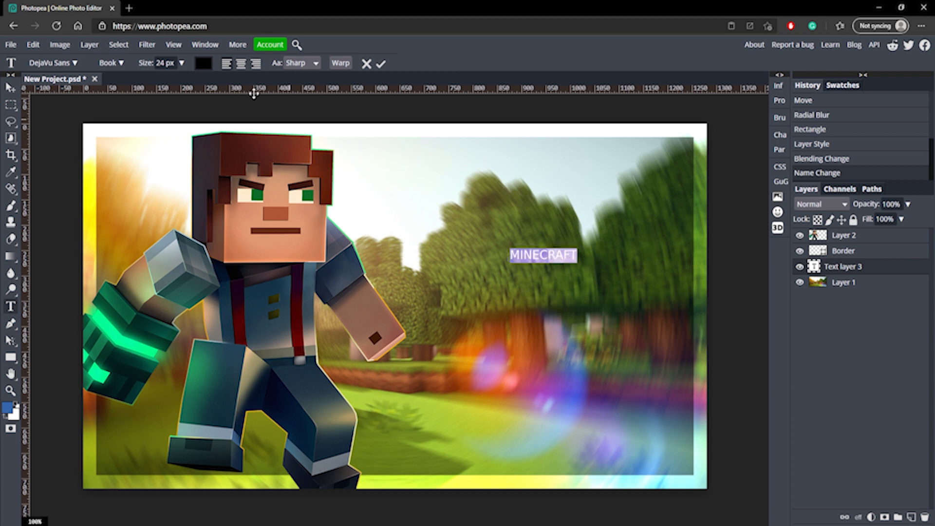
click(147, 63)
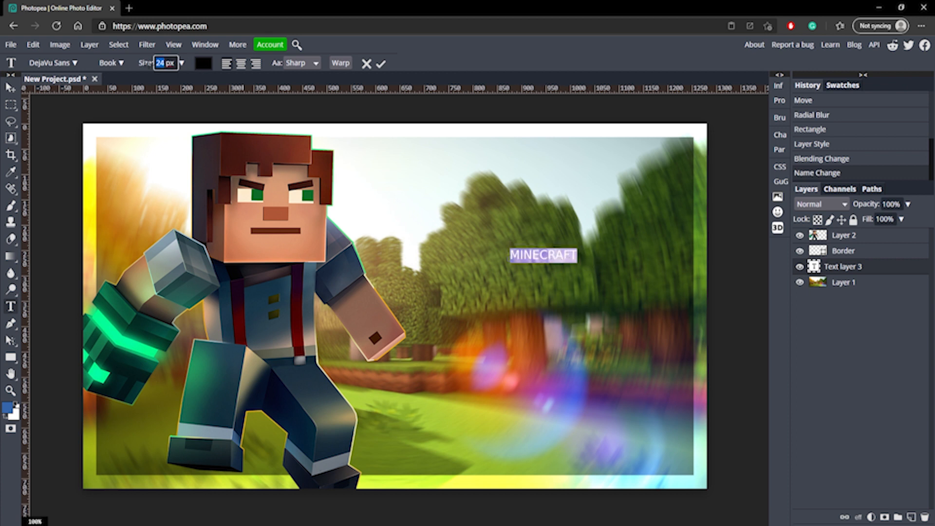
click(182, 63)
click(176, 80)
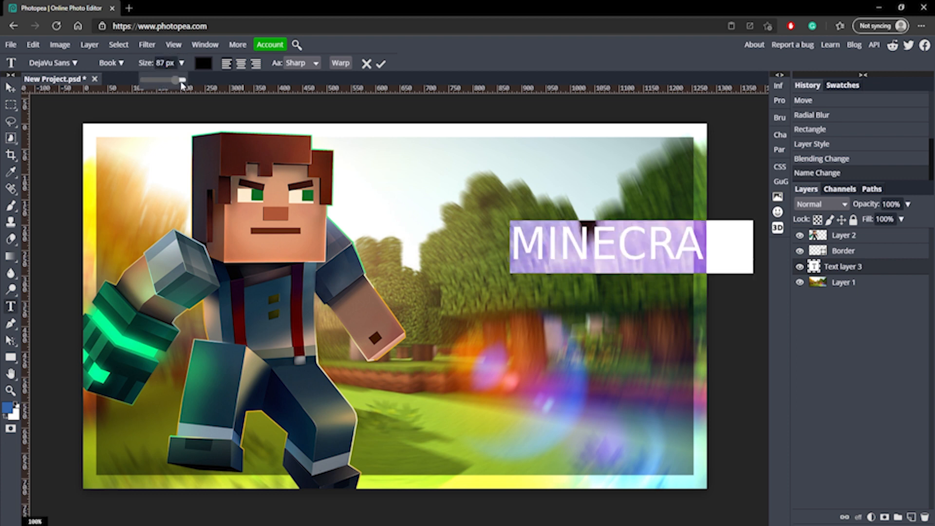
drag(179, 80, 192, 79)
click(380, 63)
Move the MINECRAFT text left until the whole word fits on the canvas, and change its font to Luckiest Guy
key(v)
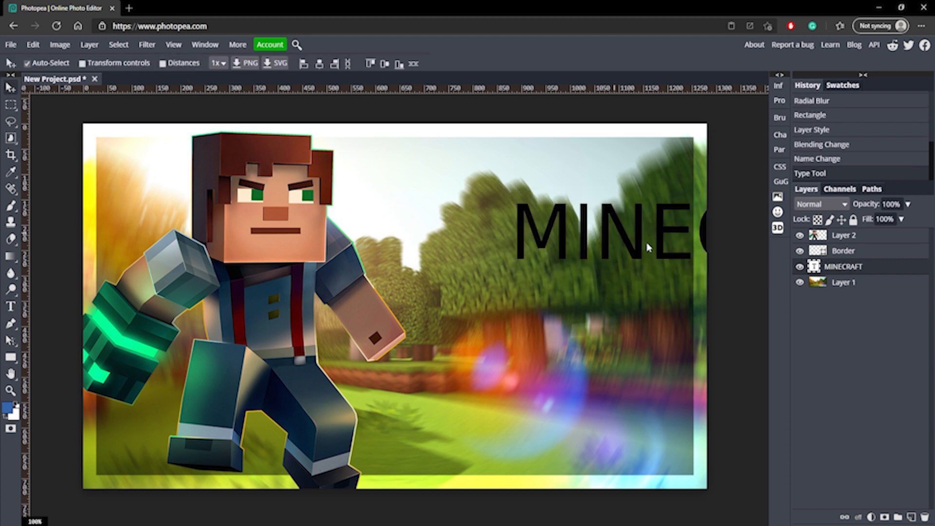
drag(616, 236, 341, 237)
double_click(341, 237)
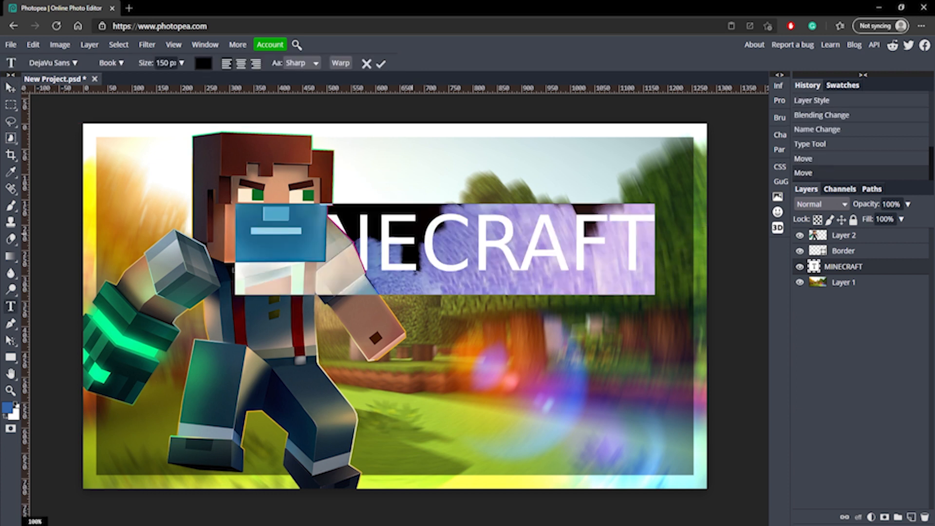
click(66, 63)
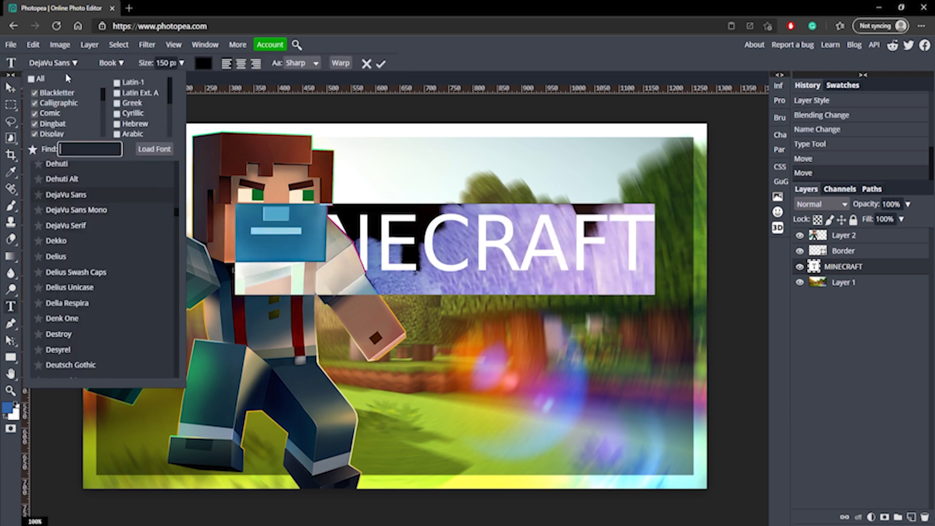
text(luc)
click(101, 186)
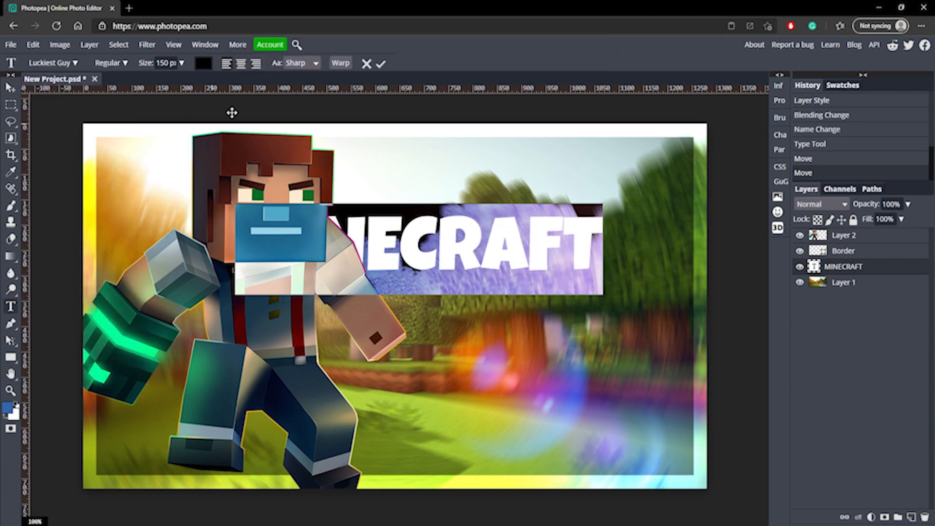
click(381, 68)
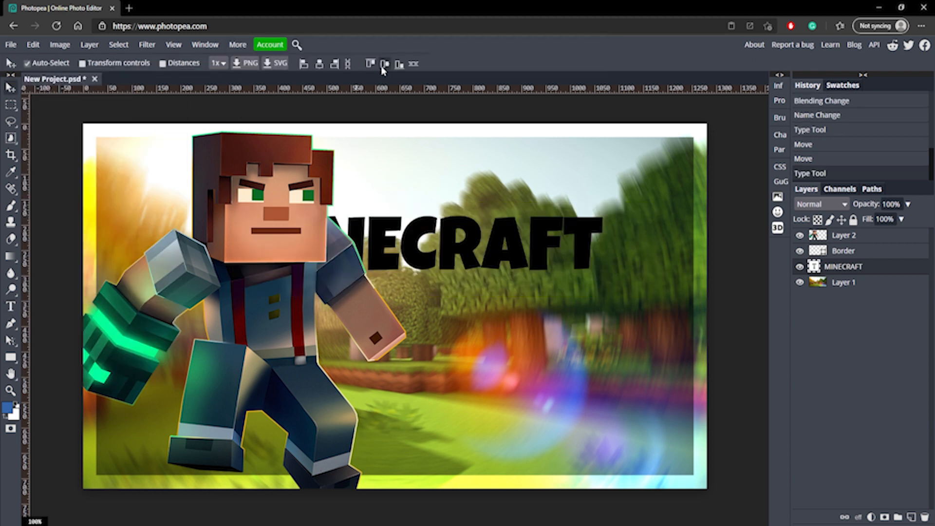
Position the MINECRAFT text in the right half of the canvas and place its layer above the character layer
drag(453, 230, 551, 267)
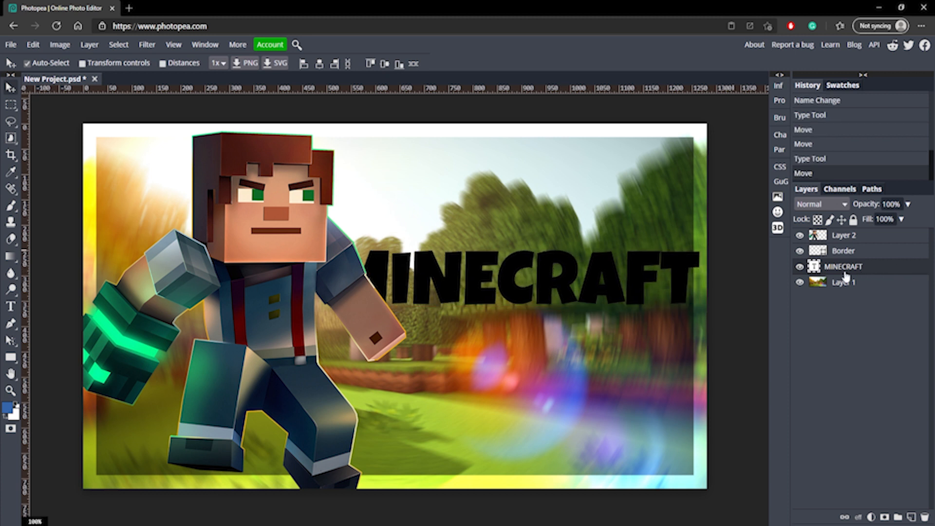
drag(851, 269, 858, 234)
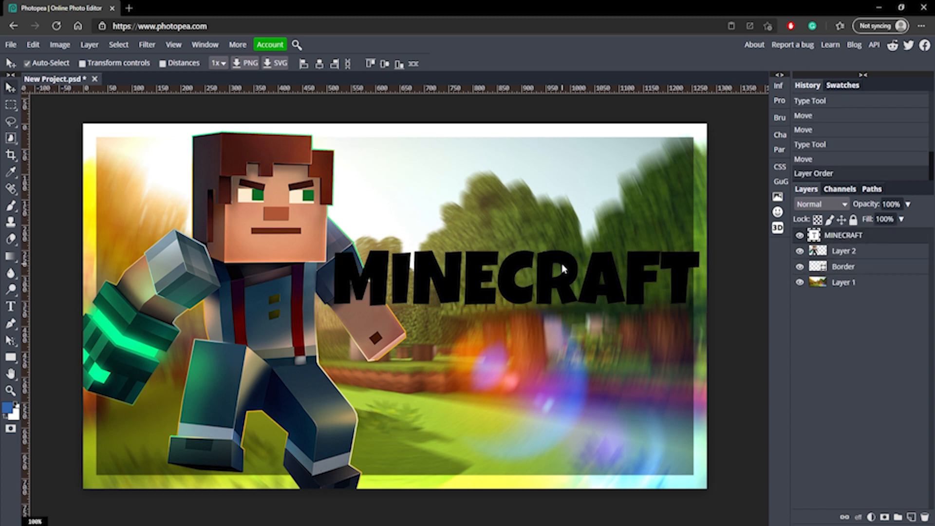
drag(596, 282, 600, 286)
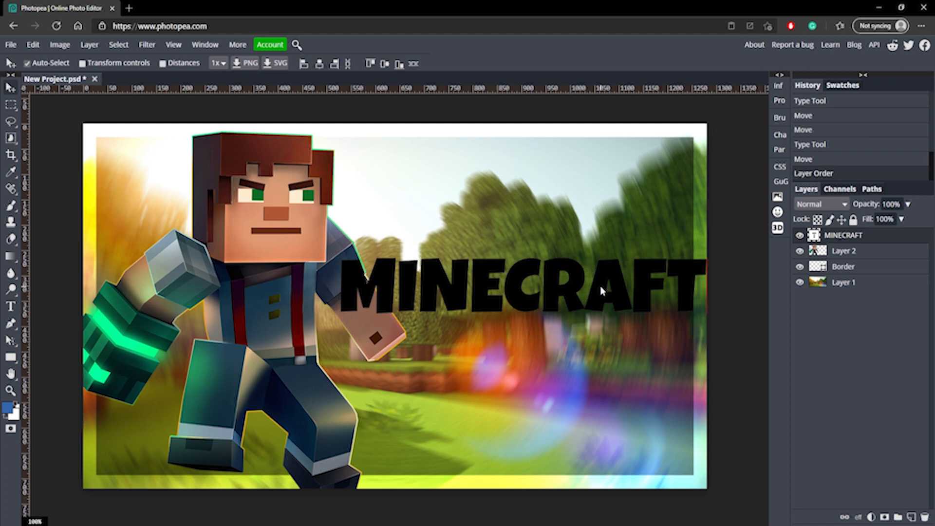
Reduce the MINECRAFT text size to 140 px and reposition the word slightly higher beside the character
double_click(600, 285)
key(ctrl+a)
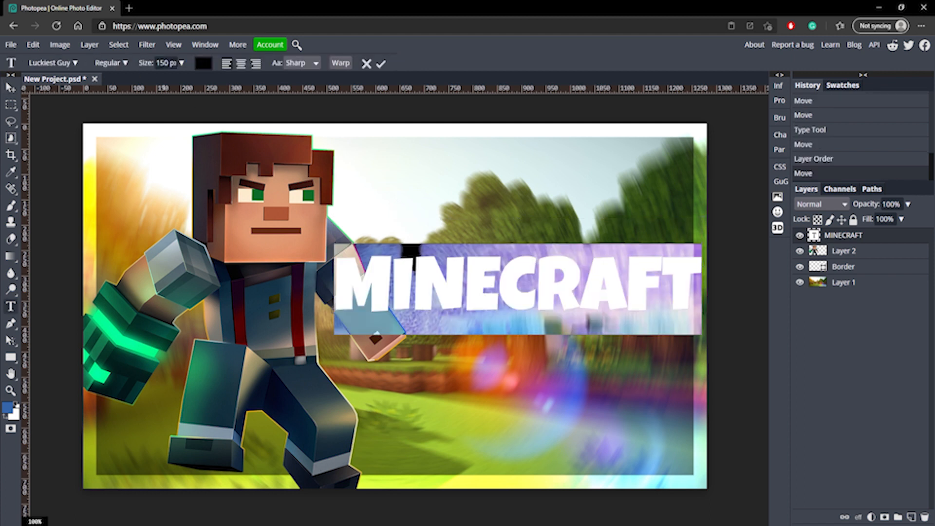
click(162, 62)
key(Return)
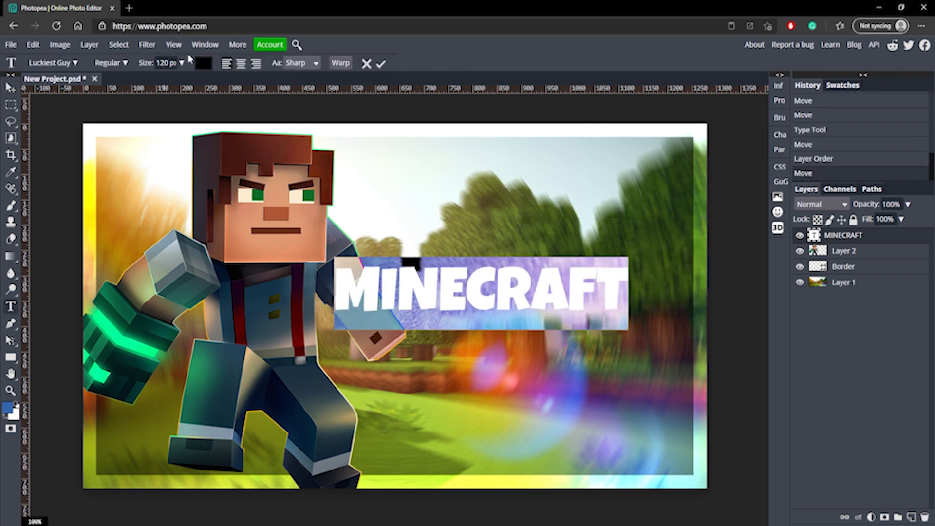
drag(164, 62, 157, 63)
text(13)
key(Return)
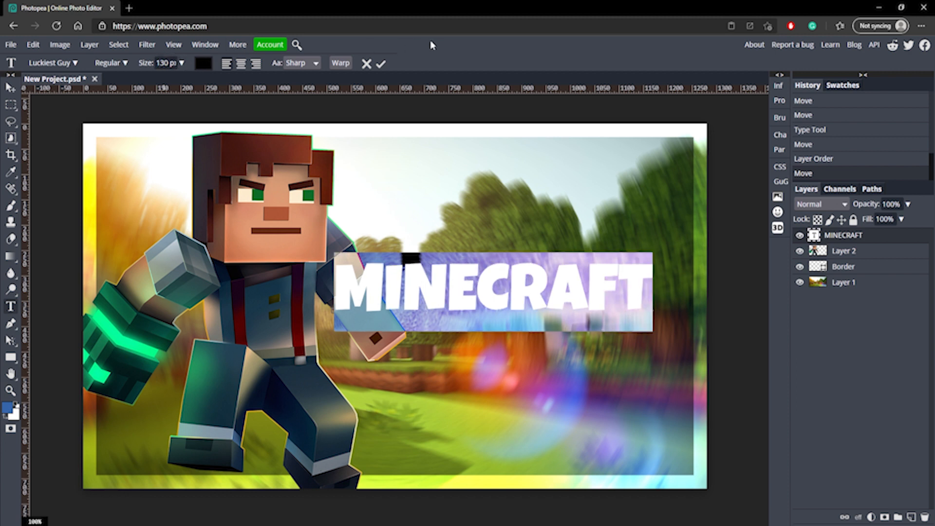
click(164, 62)
key(Return)
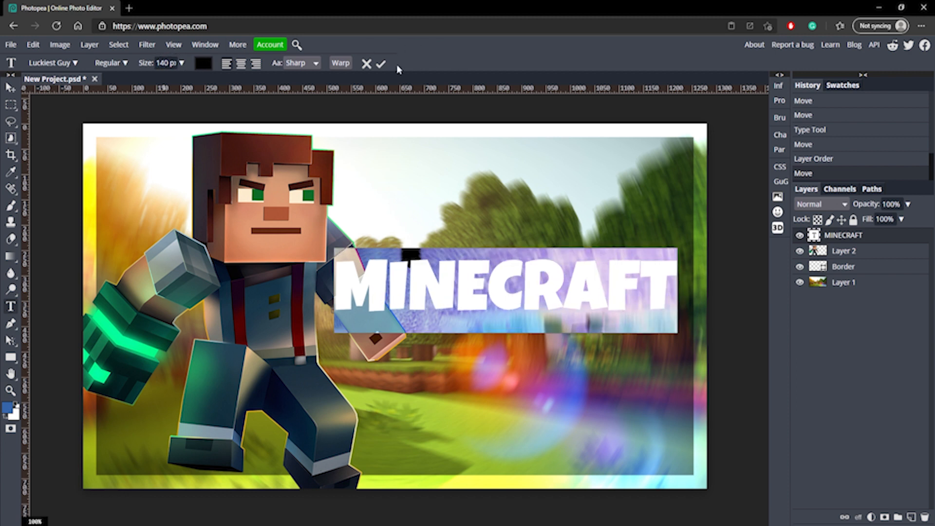
click(380, 64)
drag(563, 302, 560, 282)
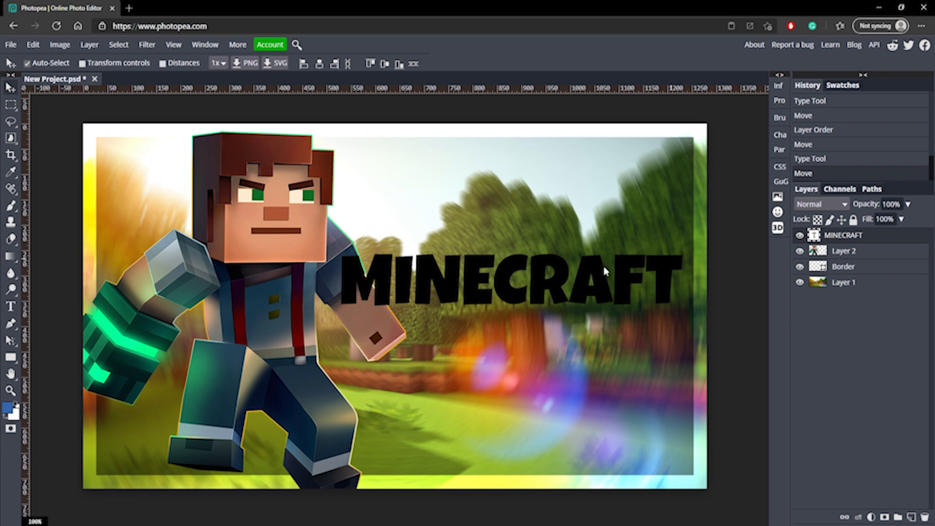
Enable a Gradient Overlay in the MINECRAFT layer's style and display its settings
double_click(887, 238)
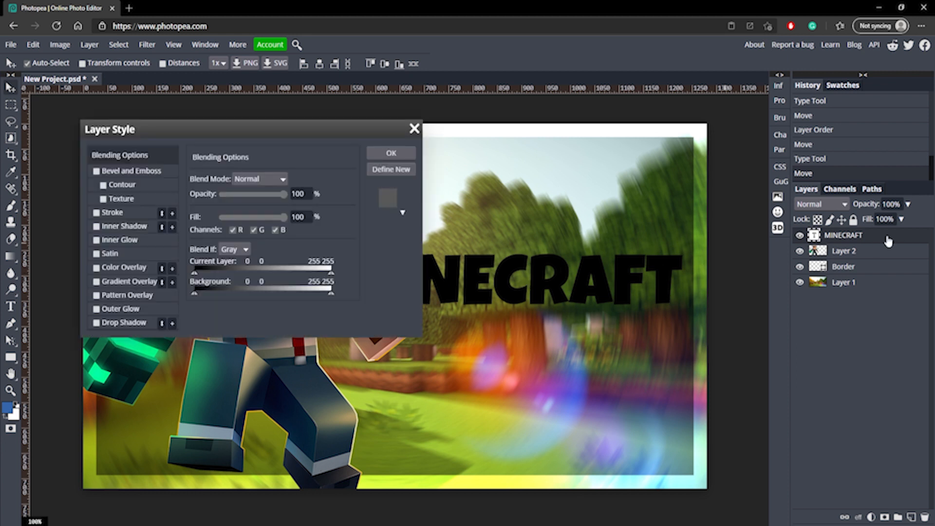
click(96, 282)
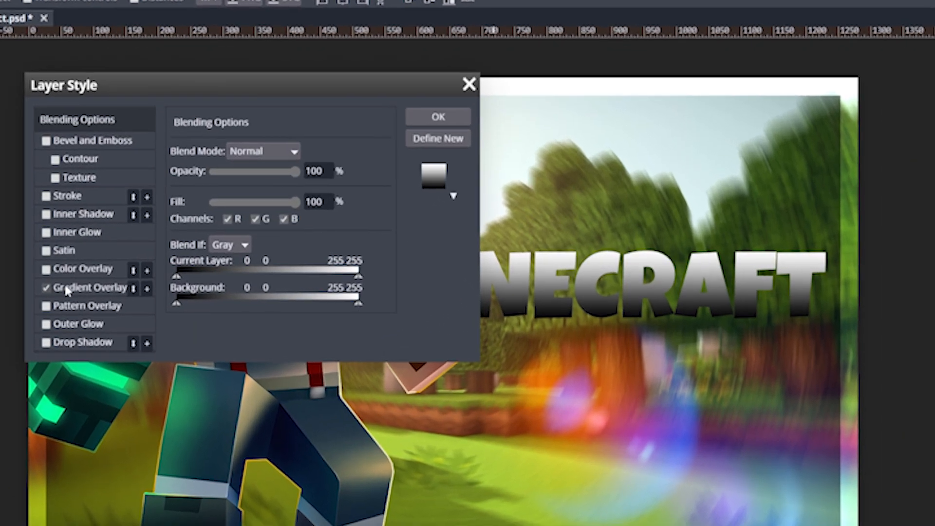
click(111, 282)
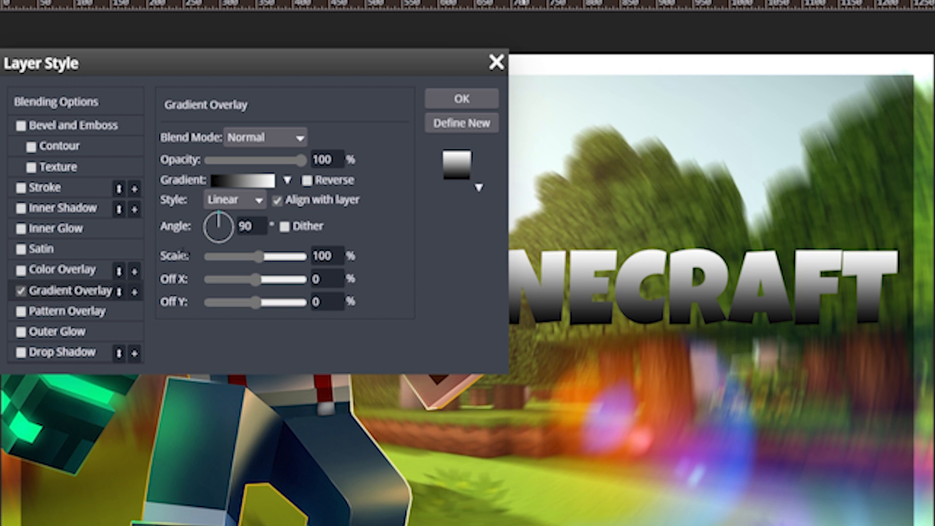
Change the gradient's black colour stop to light grey so the overlay runs from light grey to white
click(246, 186)
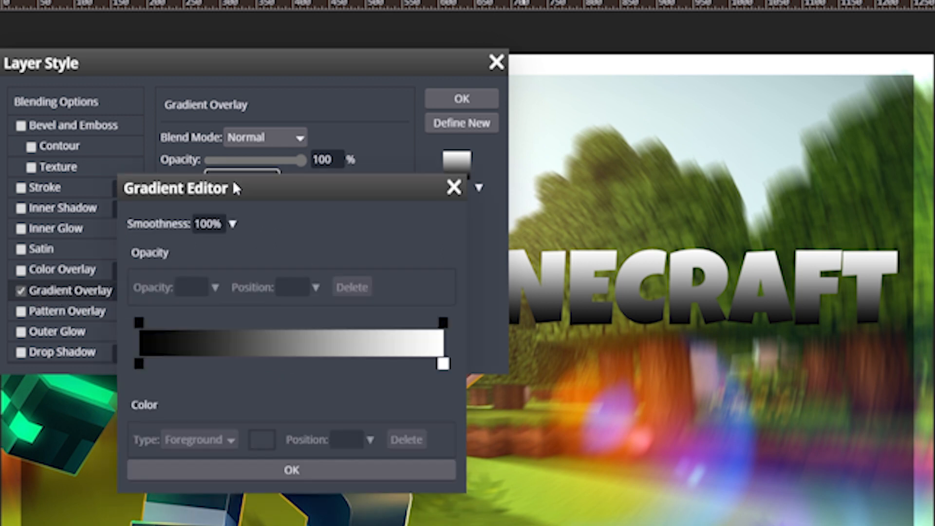
drag(237, 188, 227, 228)
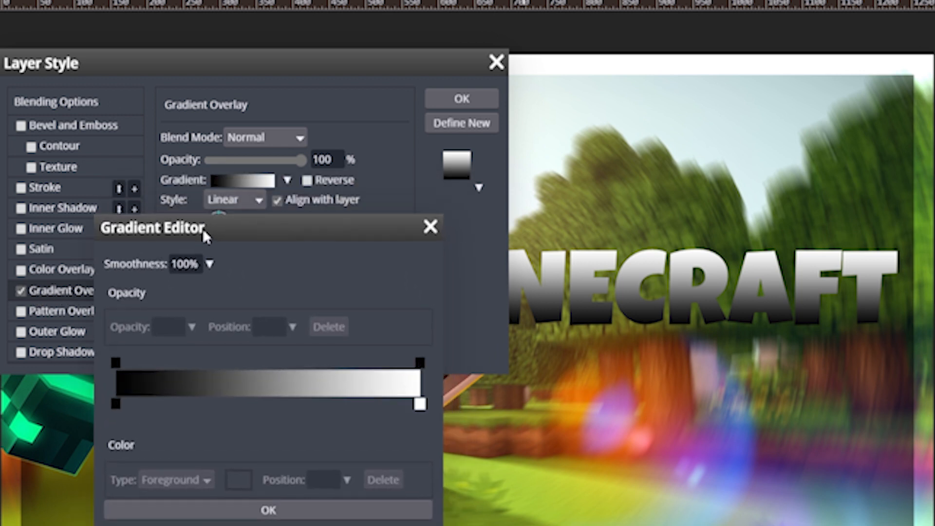
double_click(130, 405)
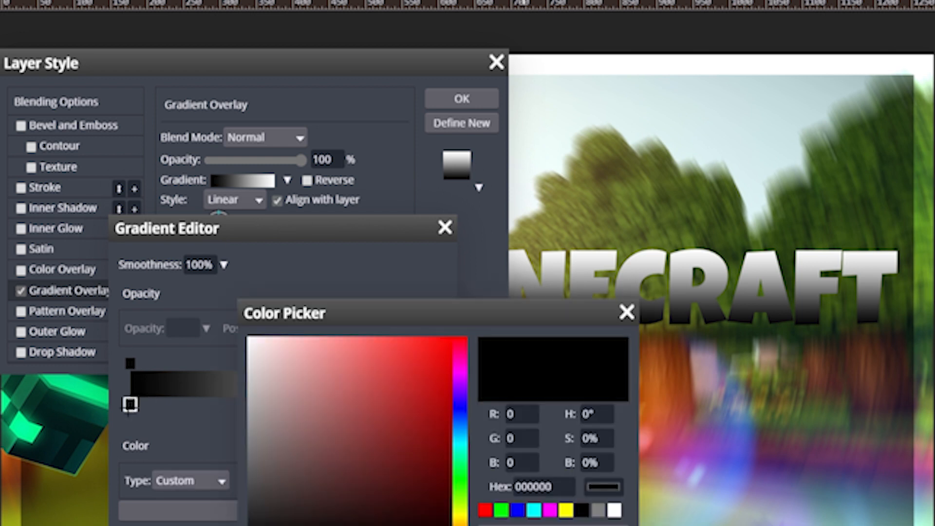
drag(319, 372, 203, 395)
click(541, 525)
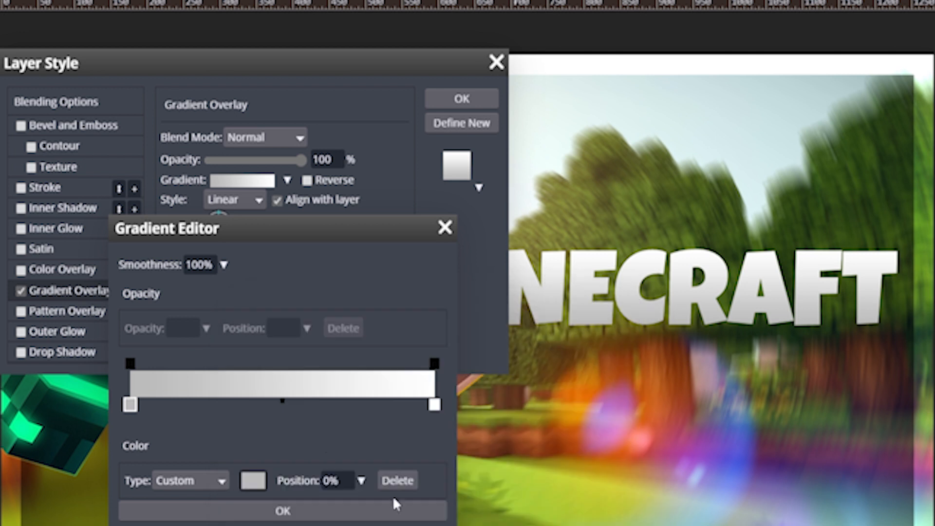
click(280, 514)
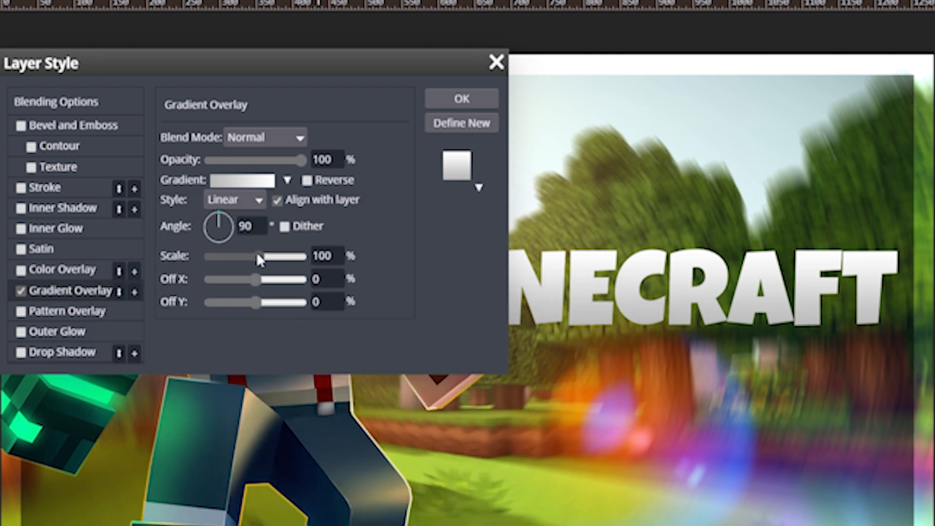
Set the gradient overlay's scale to 10% and move its white colour stop to the 26% position
drag(256, 253, 197, 253)
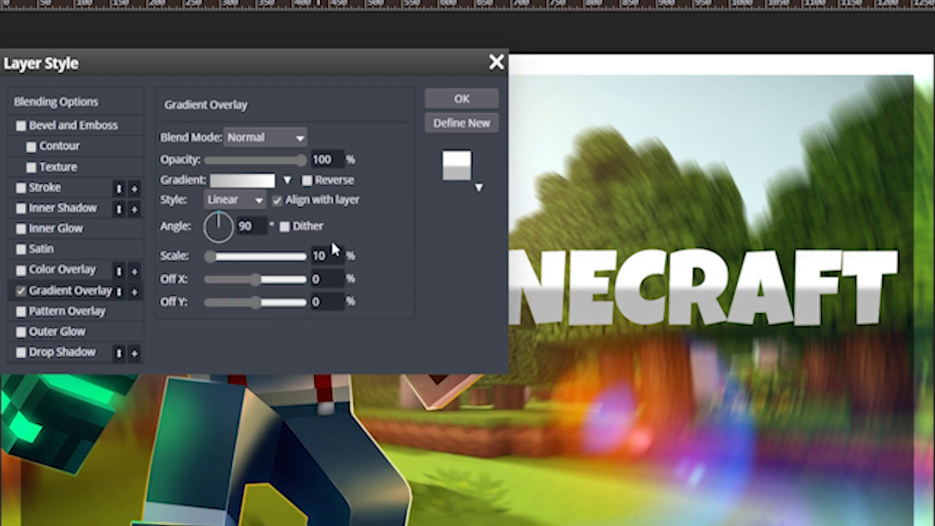
click(242, 186)
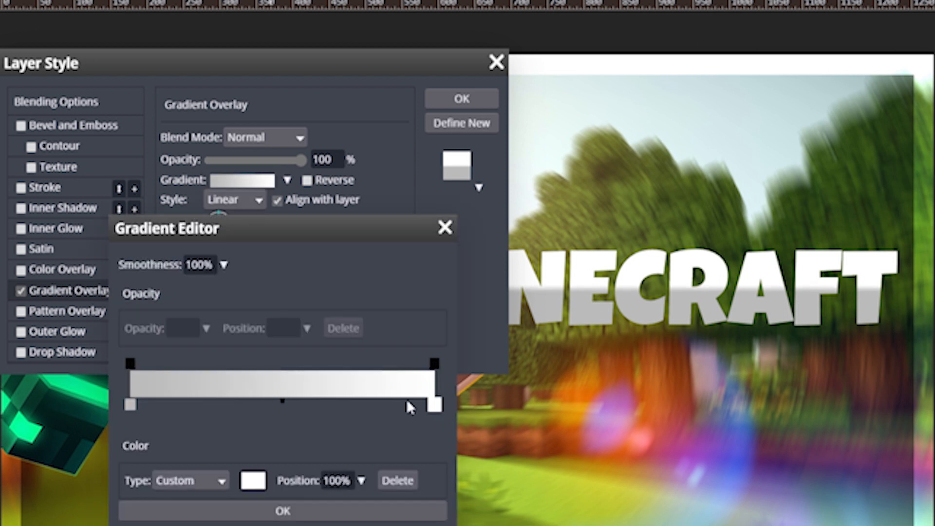
drag(434, 405, 217, 405)
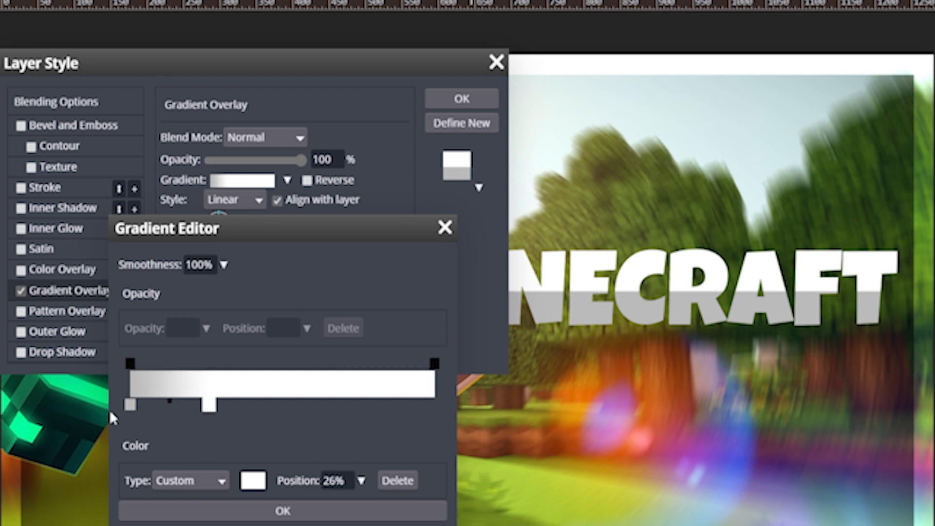
Recolour the gradient's grey stop to efefef and apply the MINECRAFT layer style
double_click(130, 404)
drag(253, 383, 238, 352)
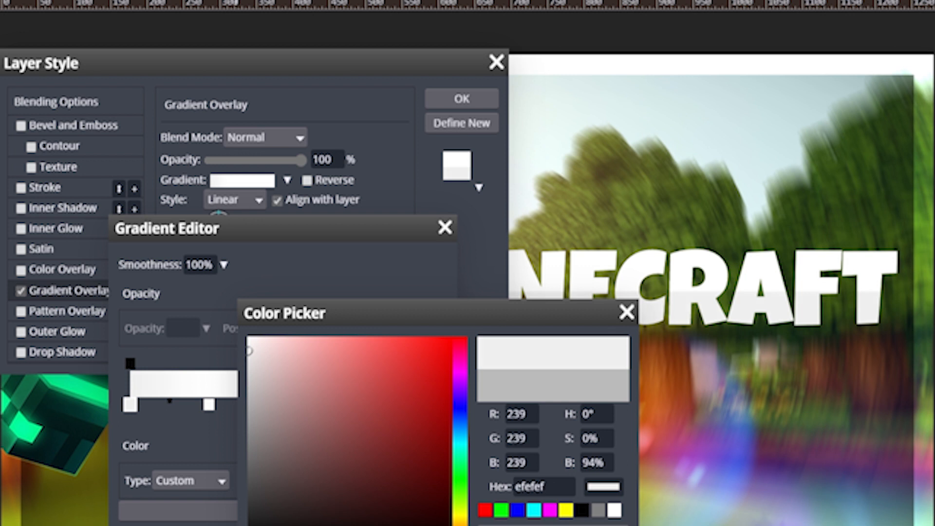
click(535, 525)
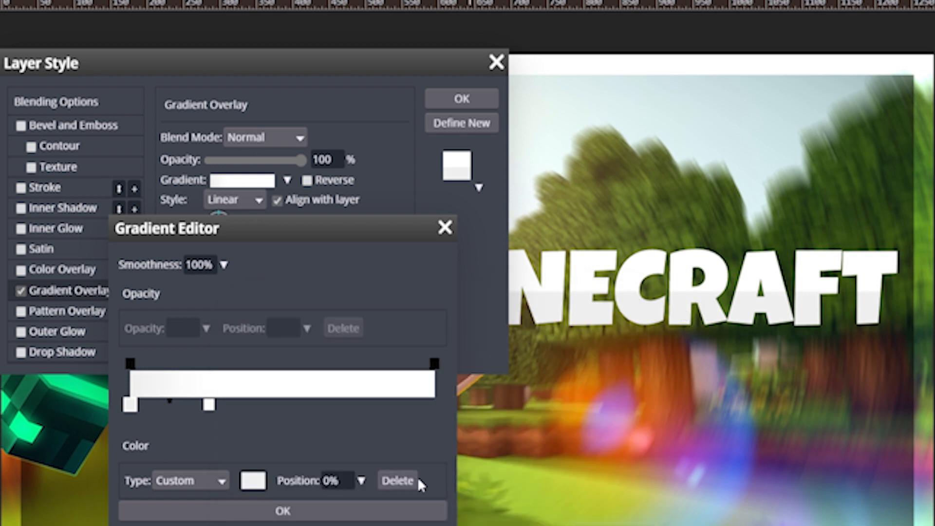
click(264, 512)
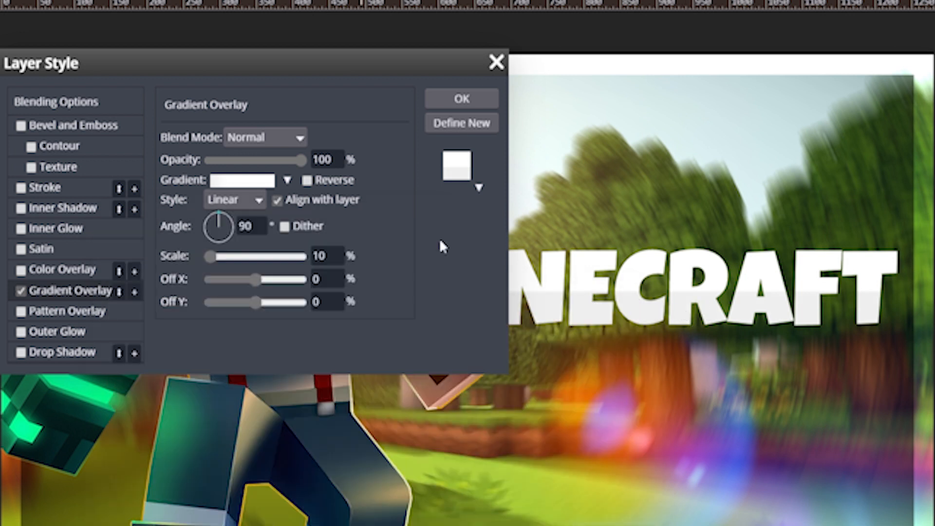
click(471, 94)
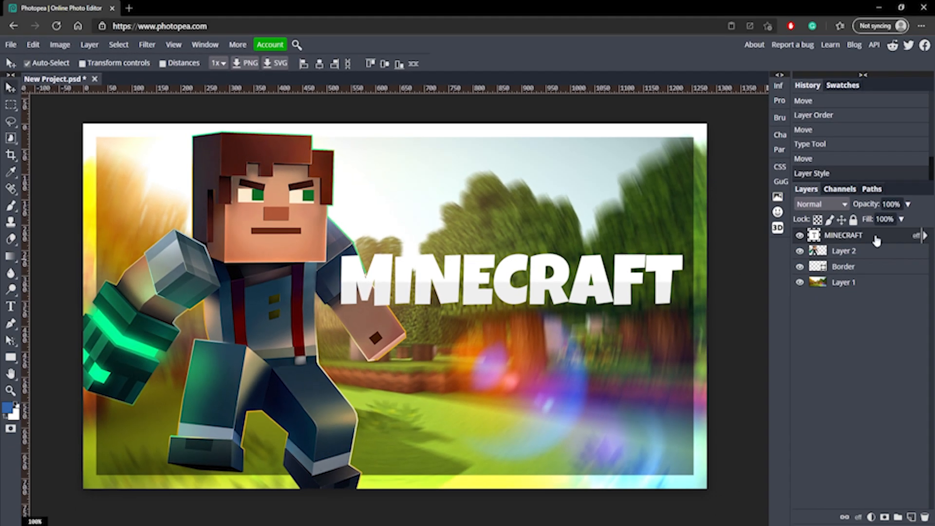
Duplicate the MINECRAFT text directly below the original and change the copy's wording to SPEEDRUN
key(ctrl+j)
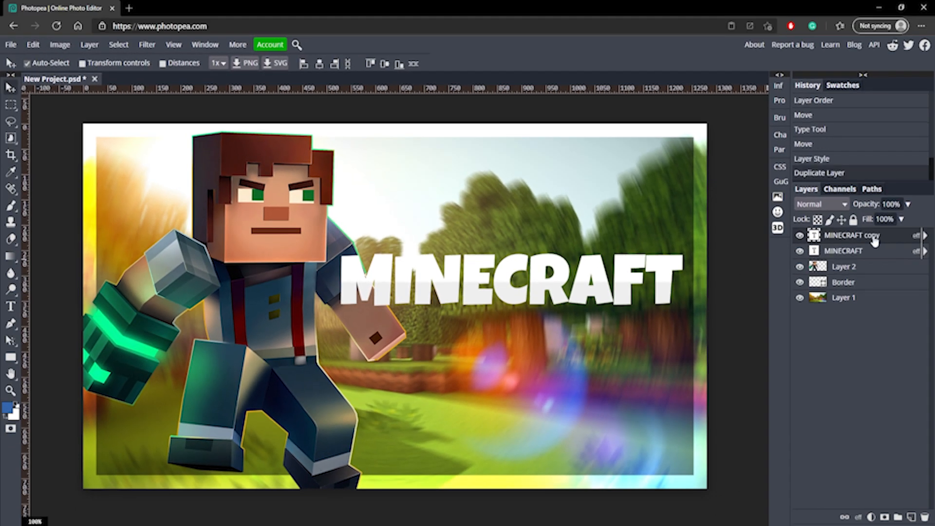
drag(531, 292, 528, 346)
key(t)
click(529, 345)
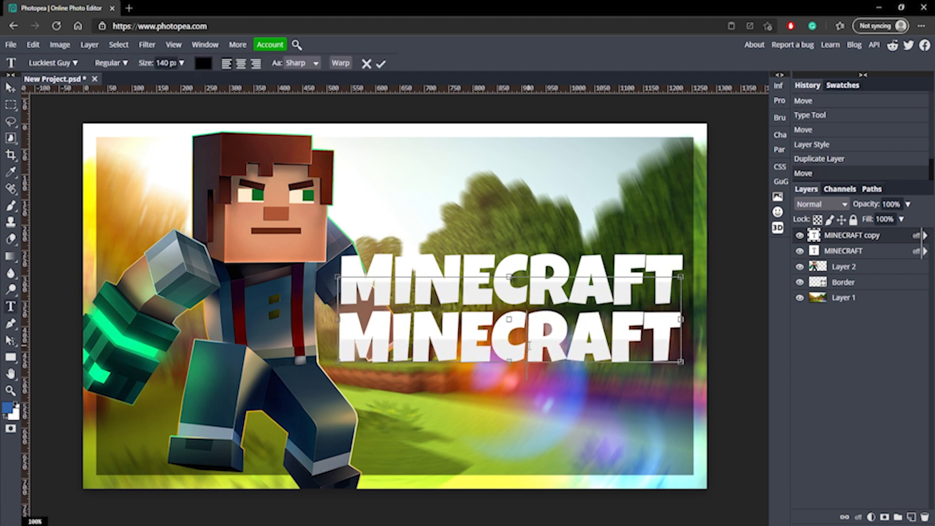
key(ctrl+a)
text(SPEEDRUN)
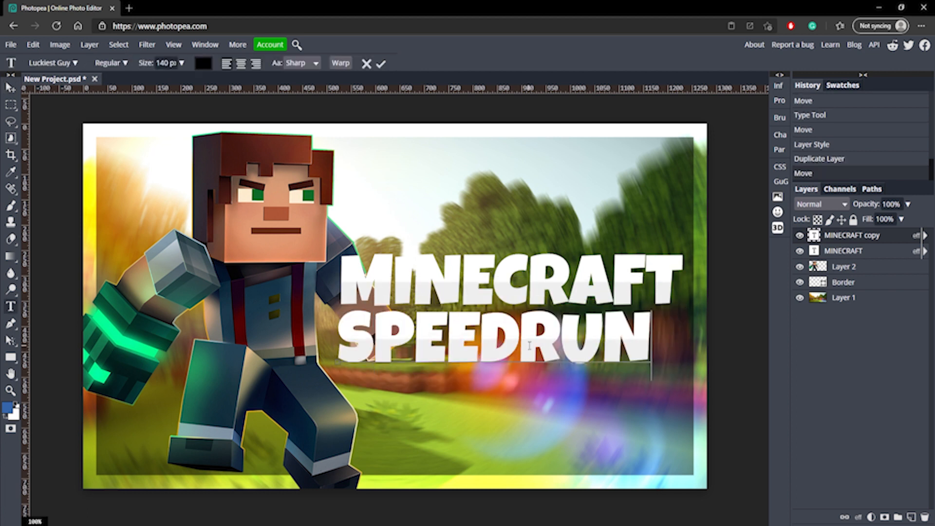
click(379, 64)
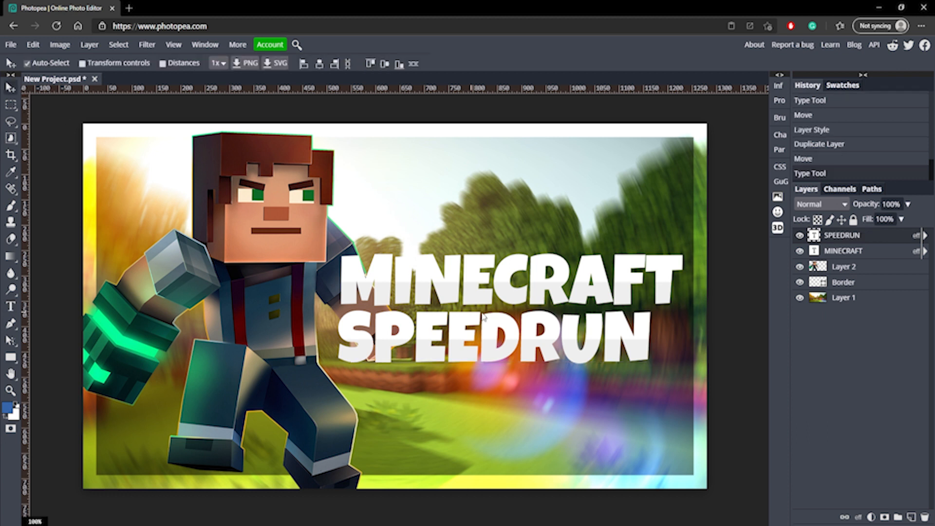
drag(524, 346, 530, 342)
Recolour the first gradient stop of the SPEEDRUN layer's Gradient Overlay to bright green 18ff0b
double_click(890, 239)
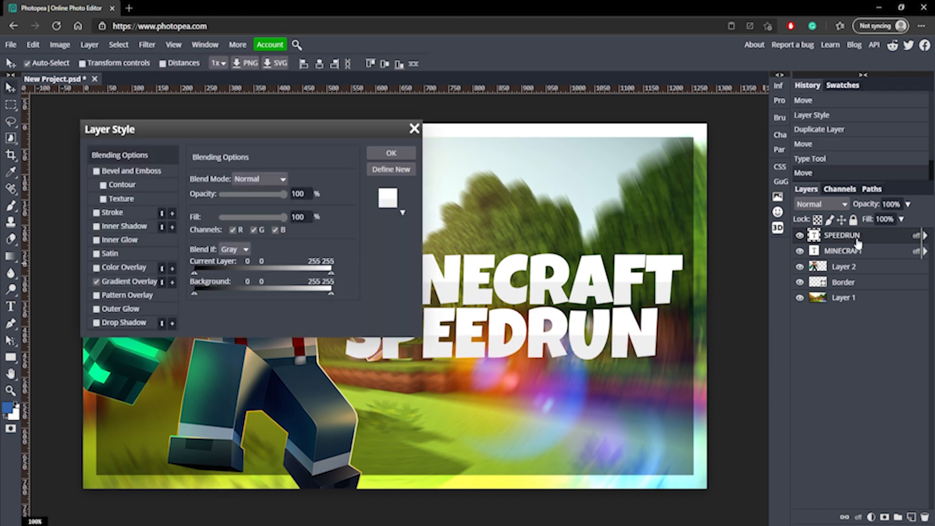
click(122, 282)
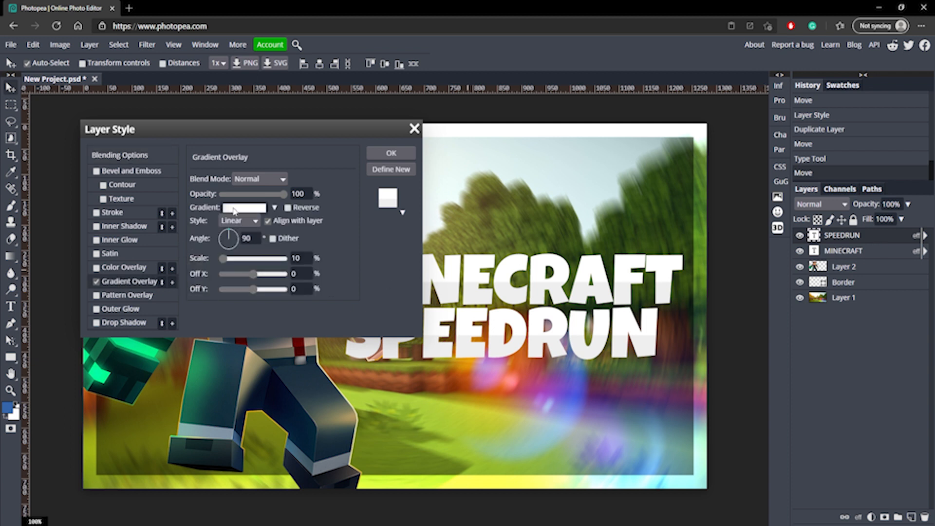
click(237, 208)
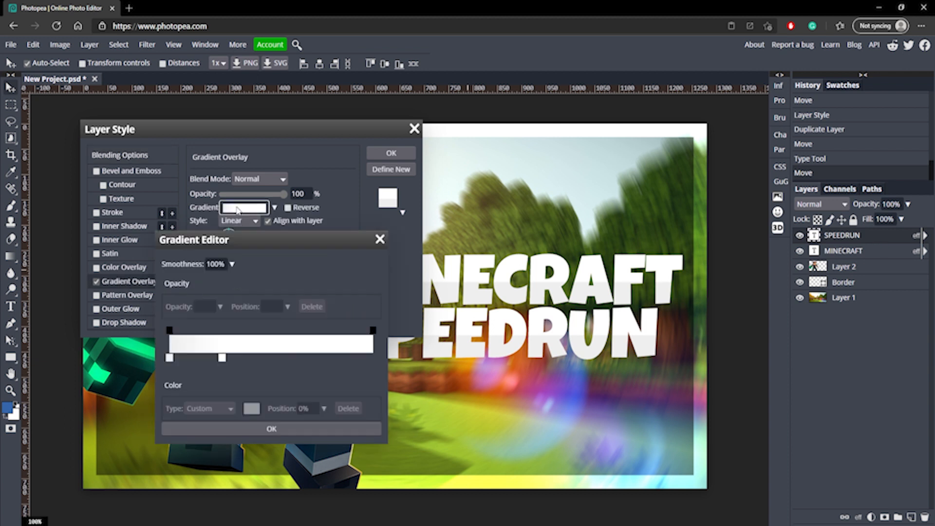
double_click(170, 359)
click(393, 410)
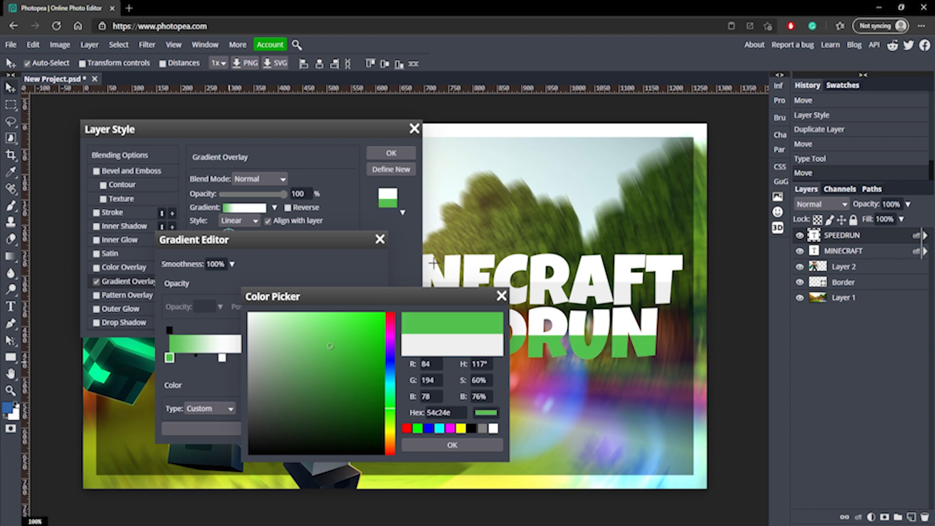
click(367, 316)
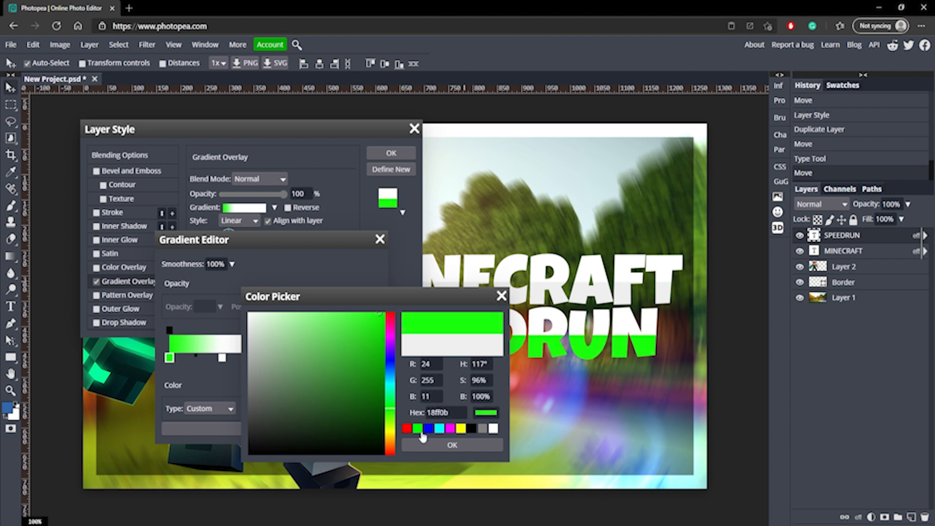
click(452, 444)
click(222, 358)
double_click(222, 359)
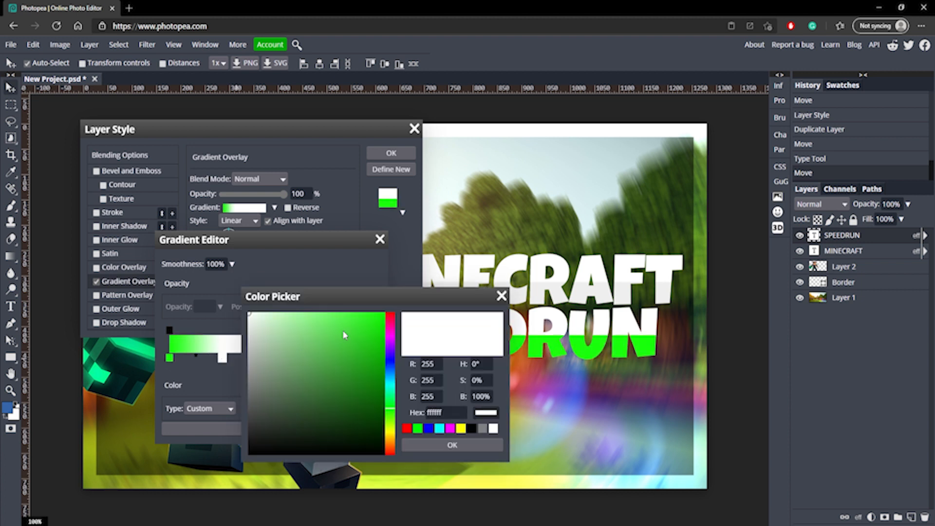
click(383, 330)
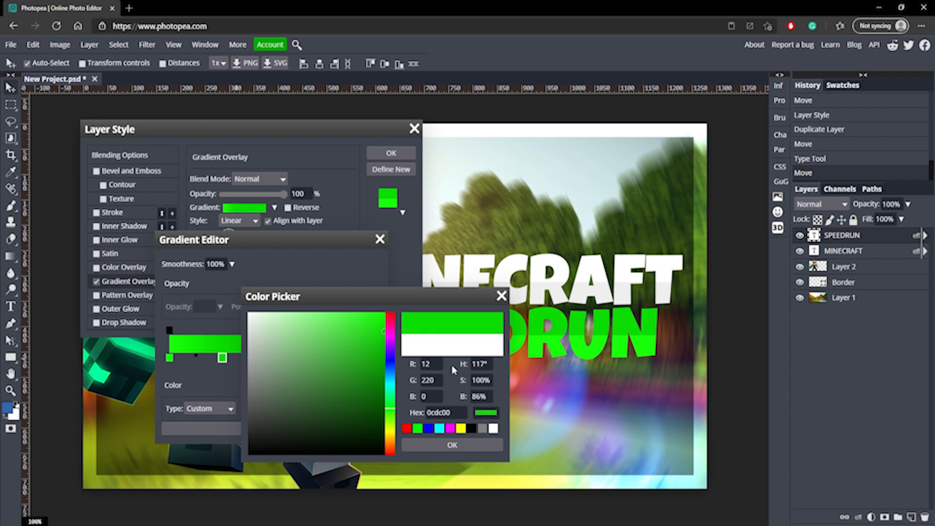
click(501, 296)
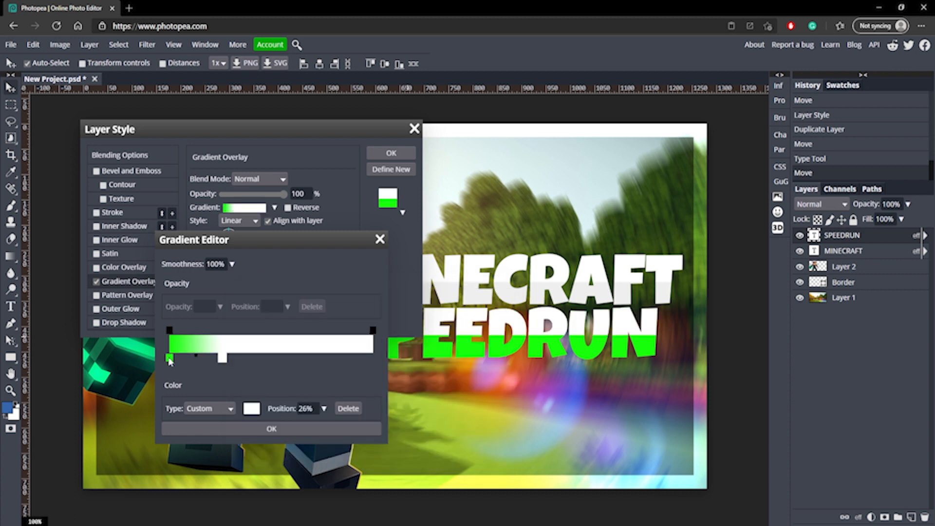
Recolour the SPEEDRUN gradient's white stop to green 0eff00 and its first stop to darker green 0bd200
double_click(223, 359)
drag(364, 352, 468, 263)
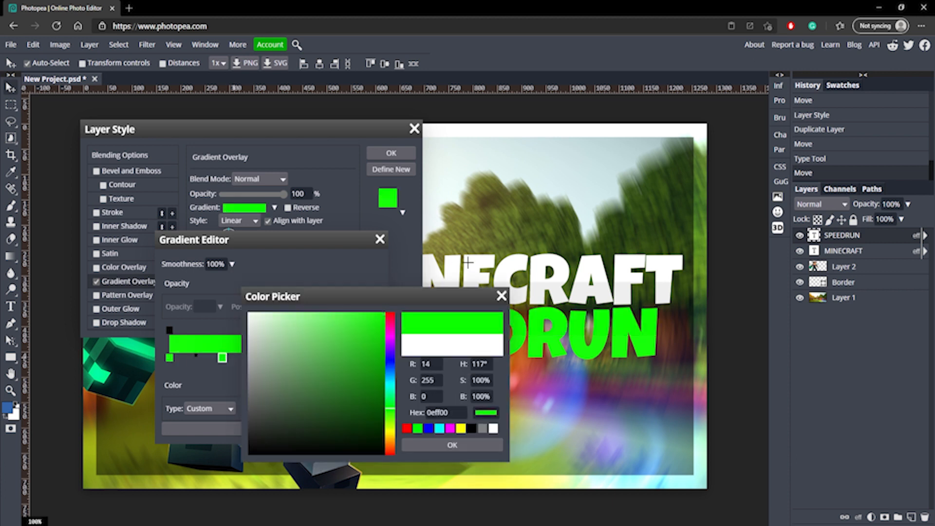
click(452, 445)
double_click(169, 358)
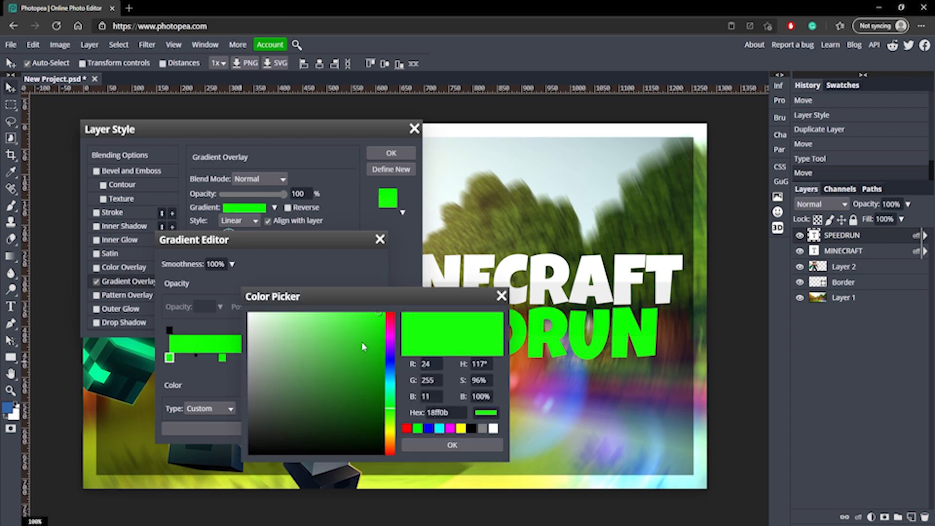
drag(365, 346, 407, 340)
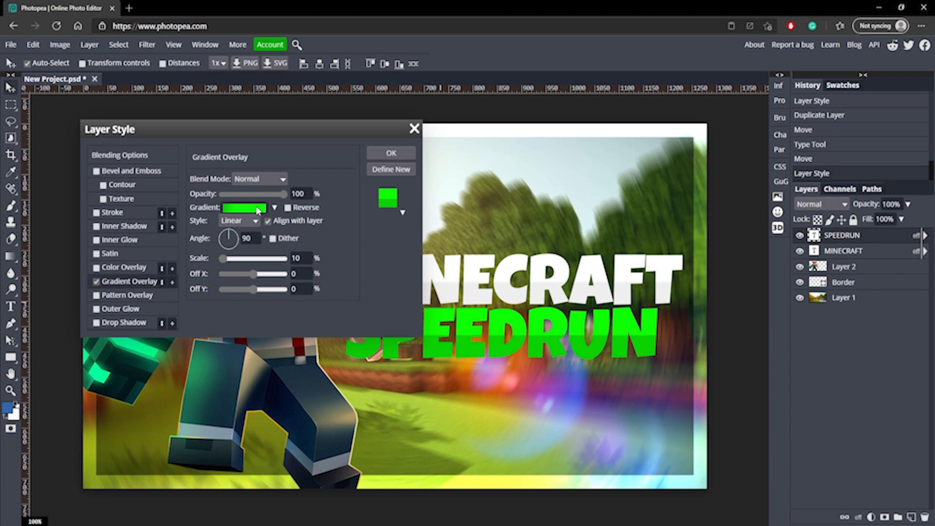
Reopen the SPEEDRUN overlay gradient and set its first colour stop to green 1abf11
click(251, 210)
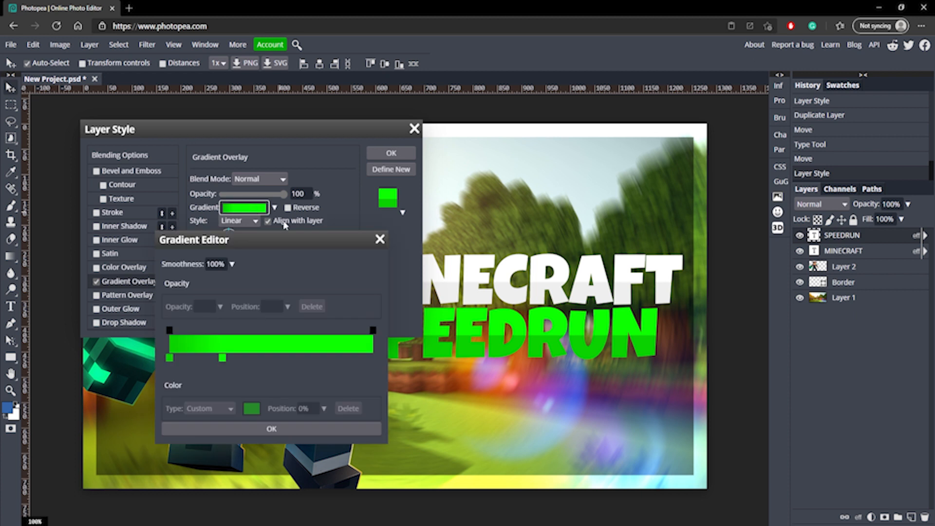
double_click(170, 358)
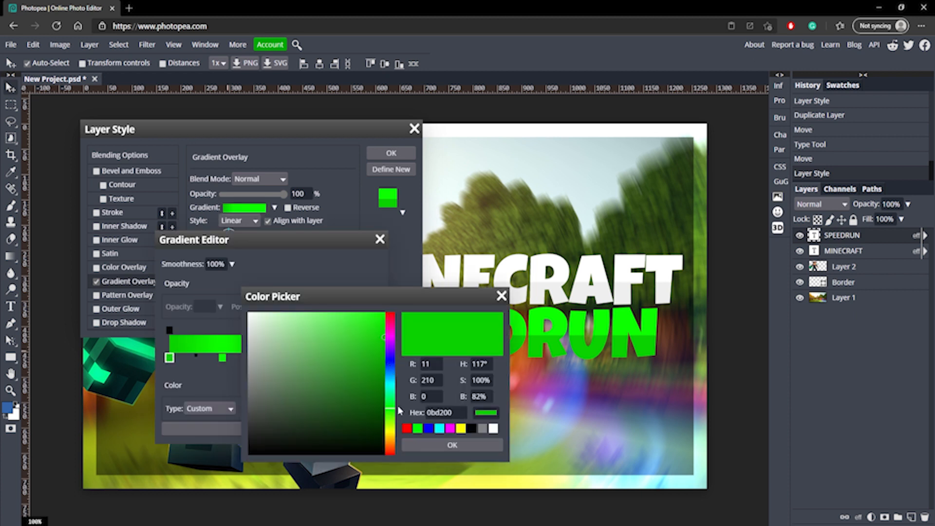
drag(369, 349, 372, 347)
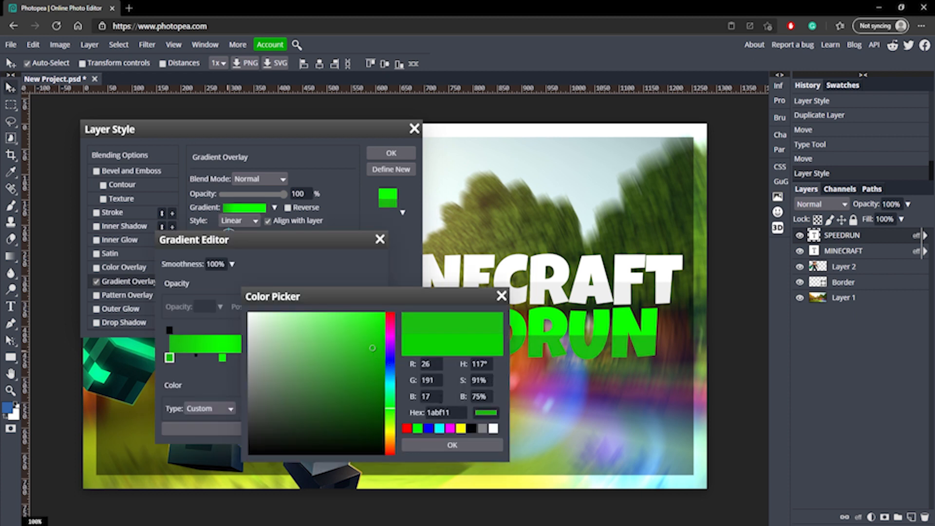
click(452, 444)
Set the SPEEDRUN gradient's colour stop at the 26% position to green 0bcd00
click(222, 357)
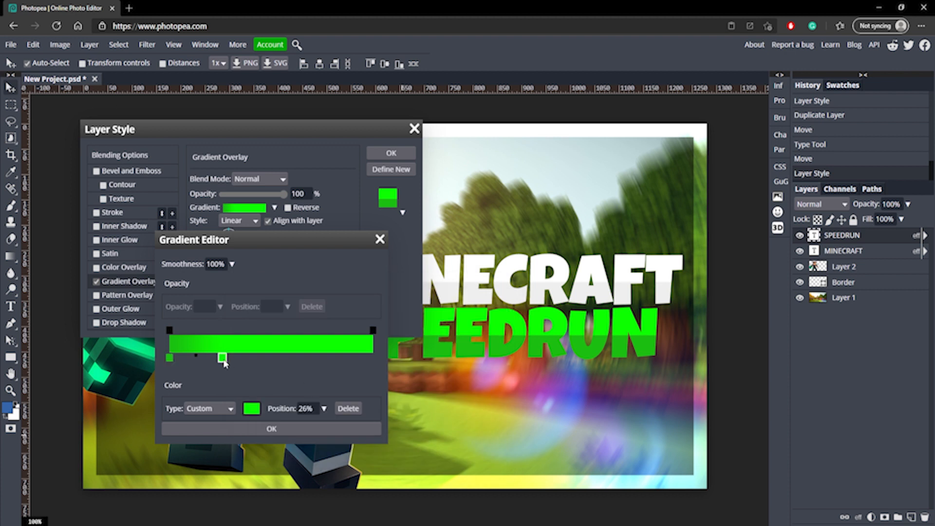
double_click(222, 358)
drag(371, 329, 431, 344)
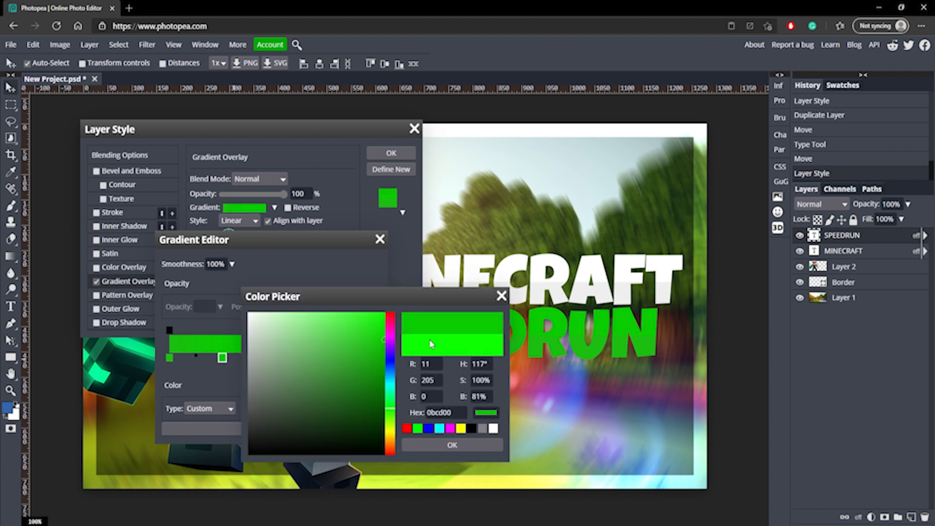
click(452, 444)
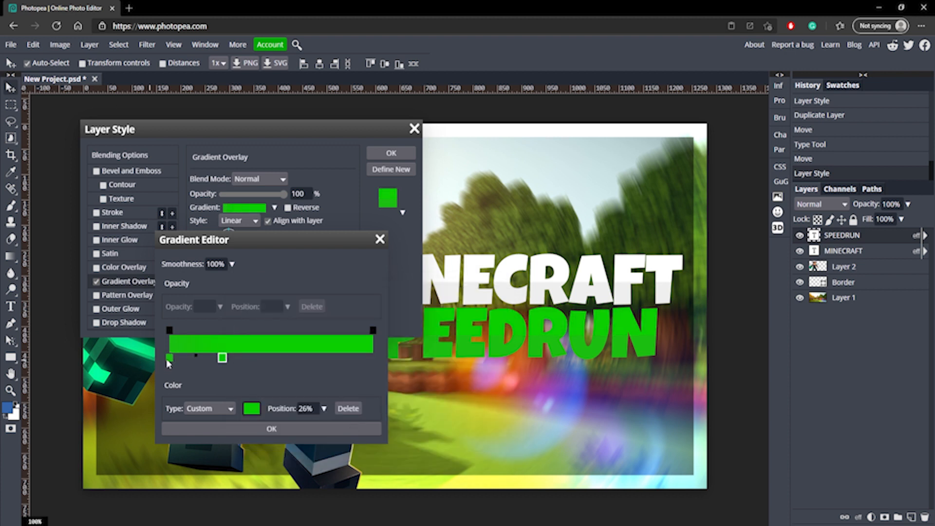
Set the SPEEDRUN gradient's first stop to 0abd00, apply the layer style and shift the word slightly lower under MINECRAFT
click(169, 358)
double_click(169, 358)
mouse_move(386, 346)
mouse_down()
mouse_move(384, 358)
mouse_move(387, 348)
mouse_up()
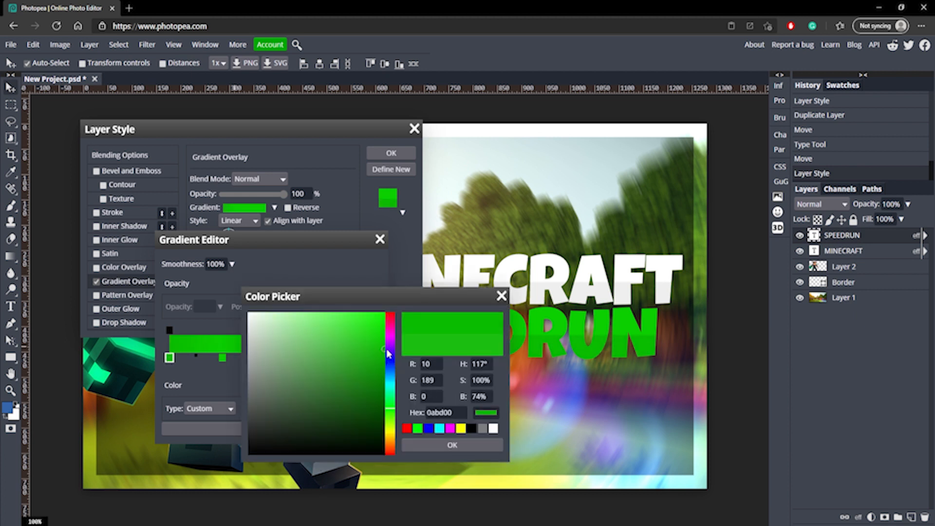
click(451, 443)
click(370, 428)
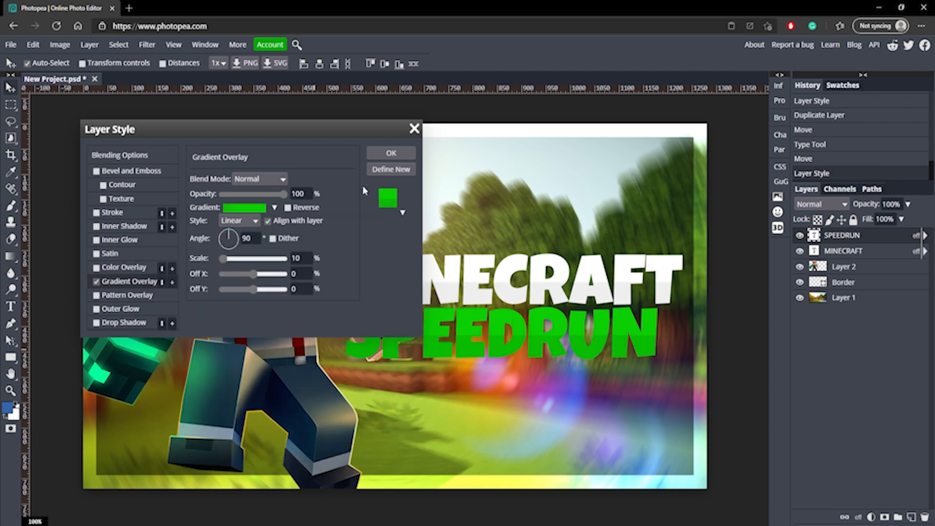
click(384, 156)
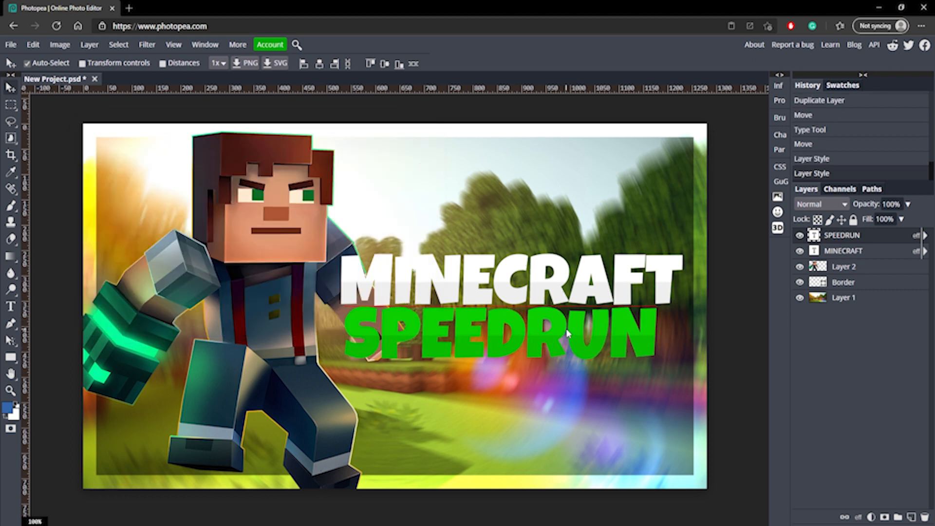
drag(566, 333, 549, 343)
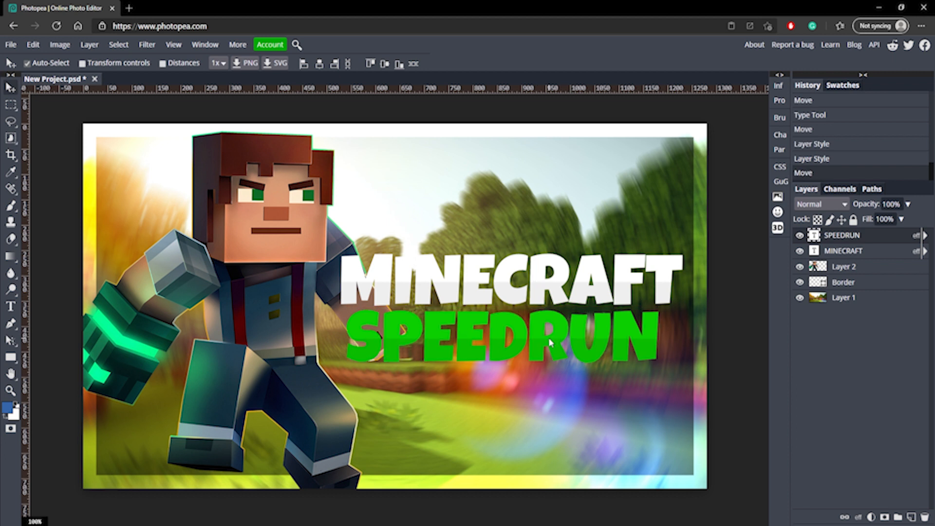
Warp the MINECRAFT text with the Arc Upper style at a 16% bend and commit the text edit
double_click(486, 271)
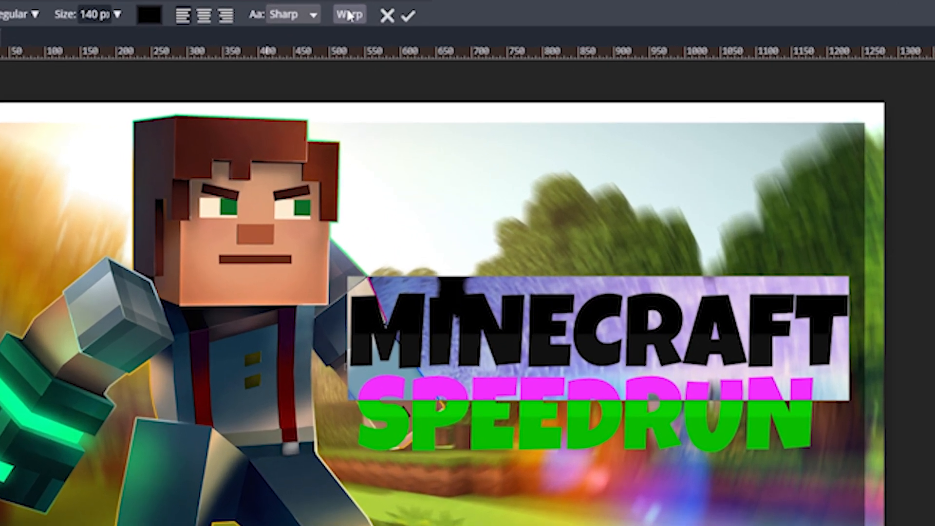
click(348, 15)
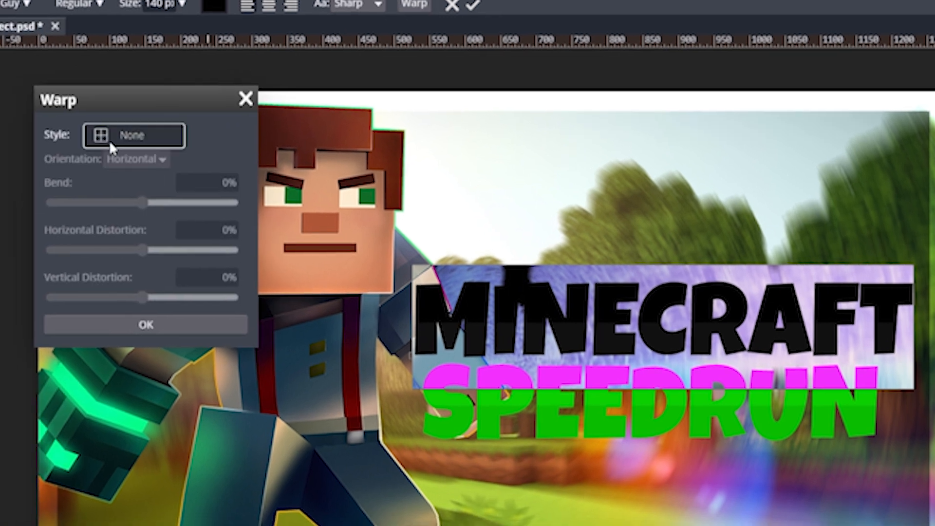
click(47, 148)
click(146, 225)
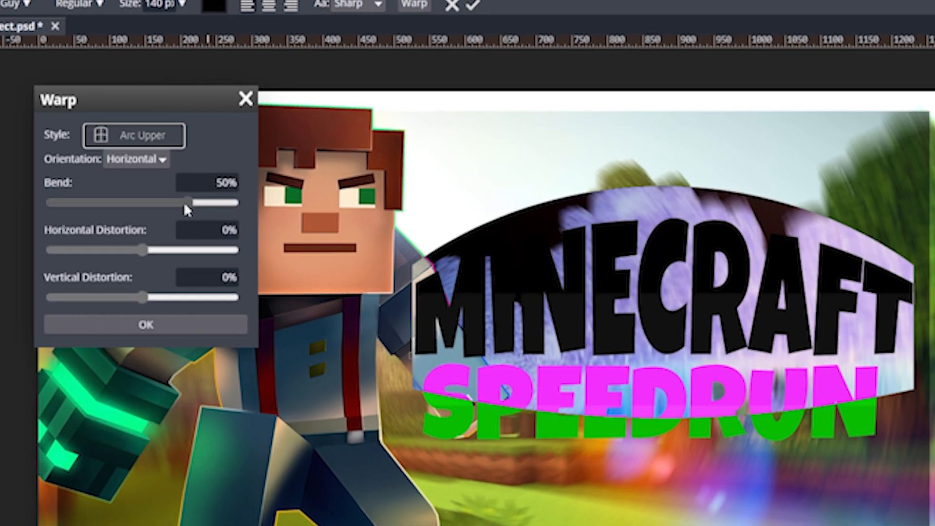
click(216, 183)
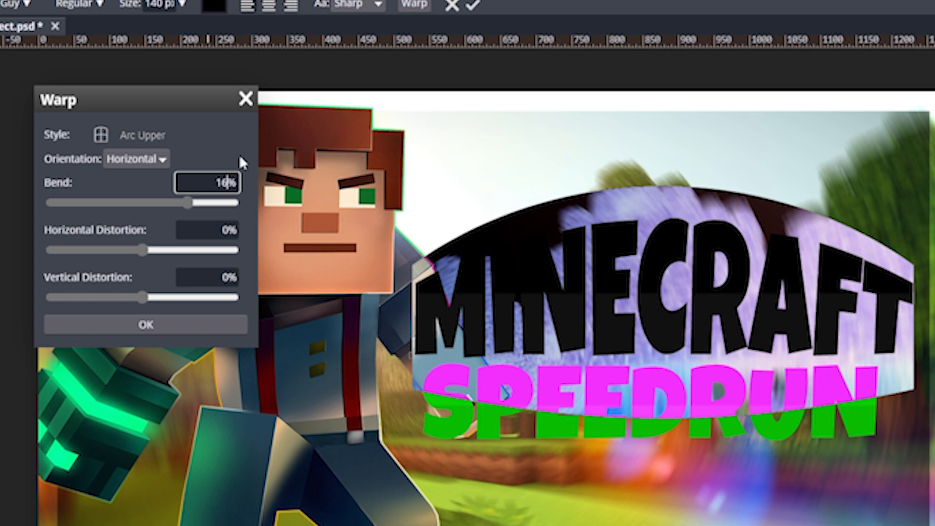
text(16)
key(Return)
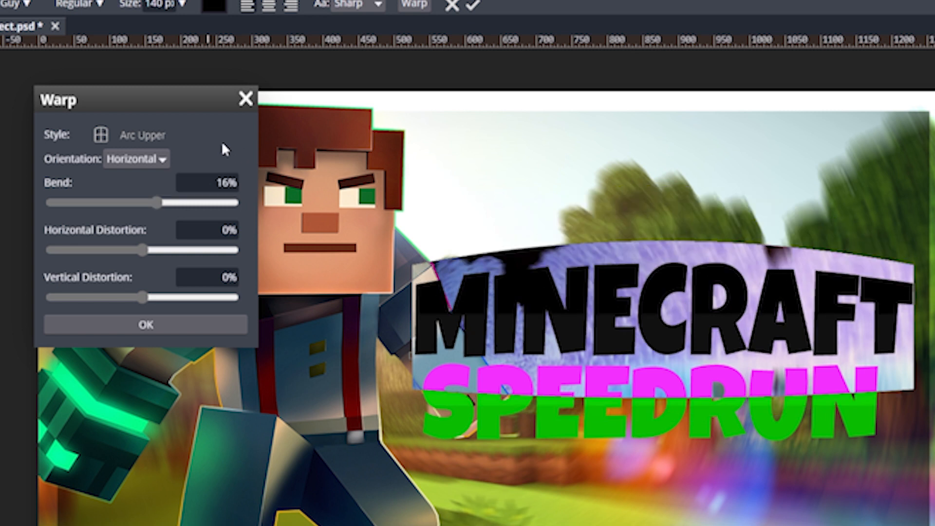
click(152, 325)
click(473, 6)
Warp the SPEEDRUN text with the Arc Upper style at a 7% bend and commit the text edit
double_click(630, 409)
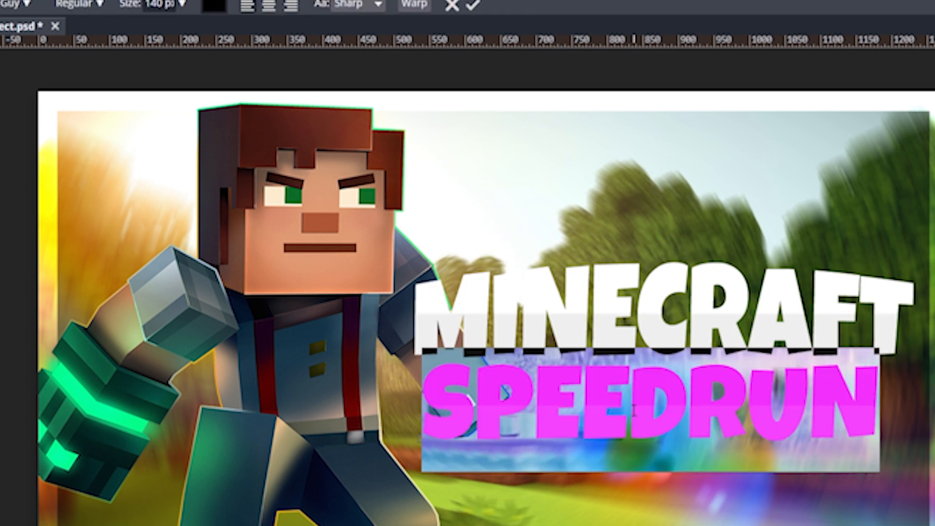
click(414, 5)
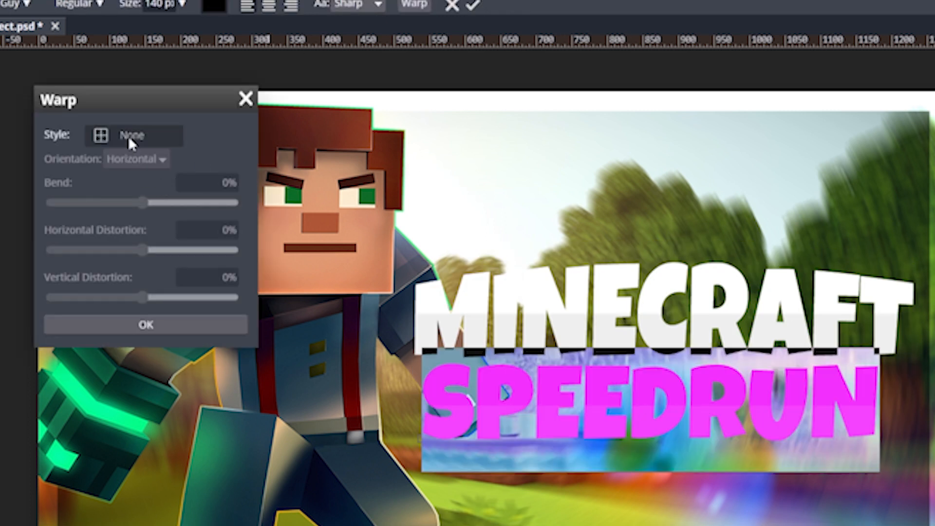
click(145, 144)
click(144, 224)
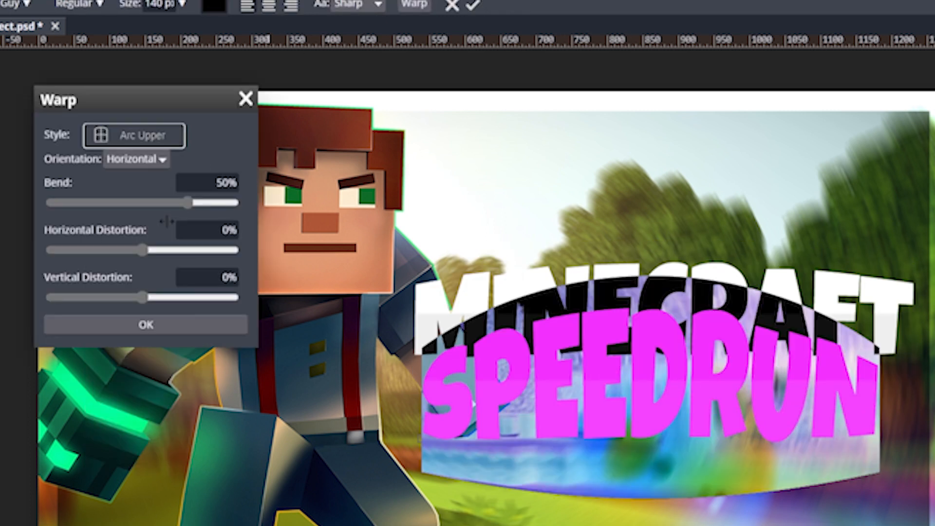
drag(156, 207, 148, 201)
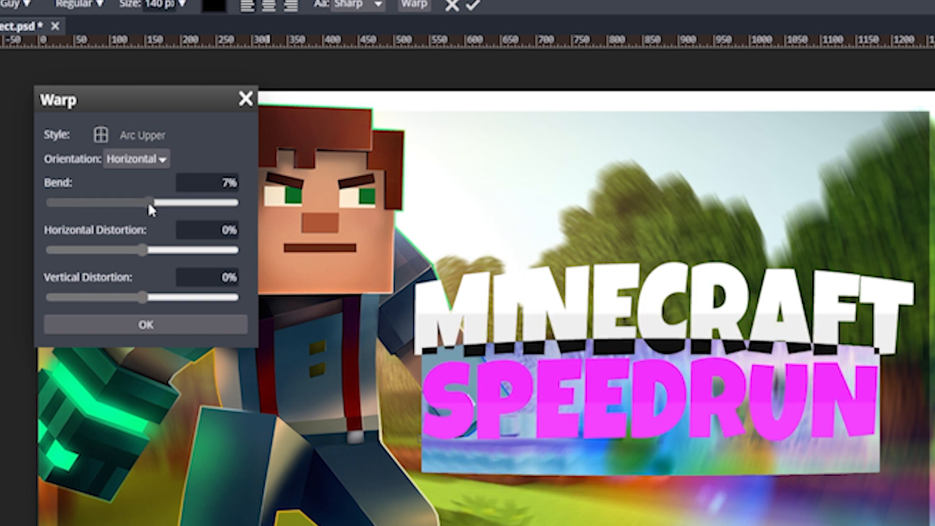
click(183, 324)
click(473, 5)
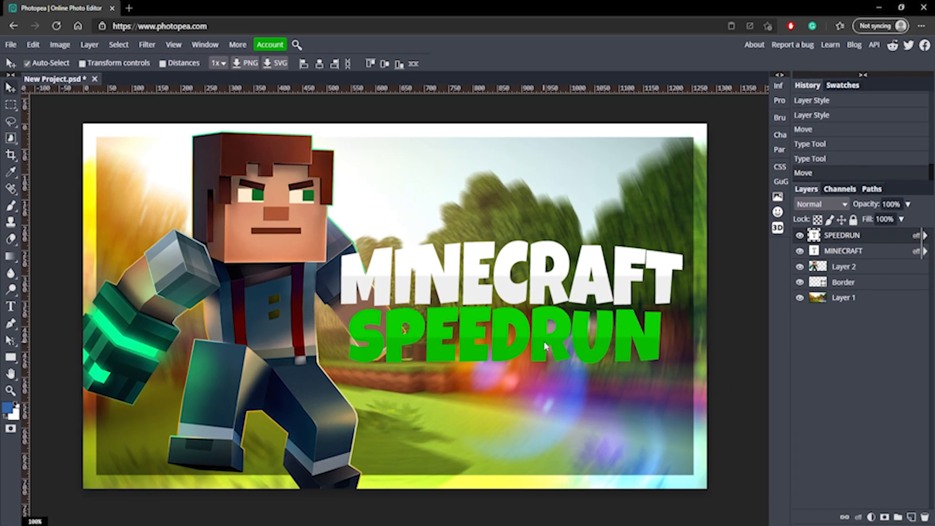
Select the MINECRAFT and SPEEDRUN text layers together and convert them to one smart object
shift+click(848, 258)
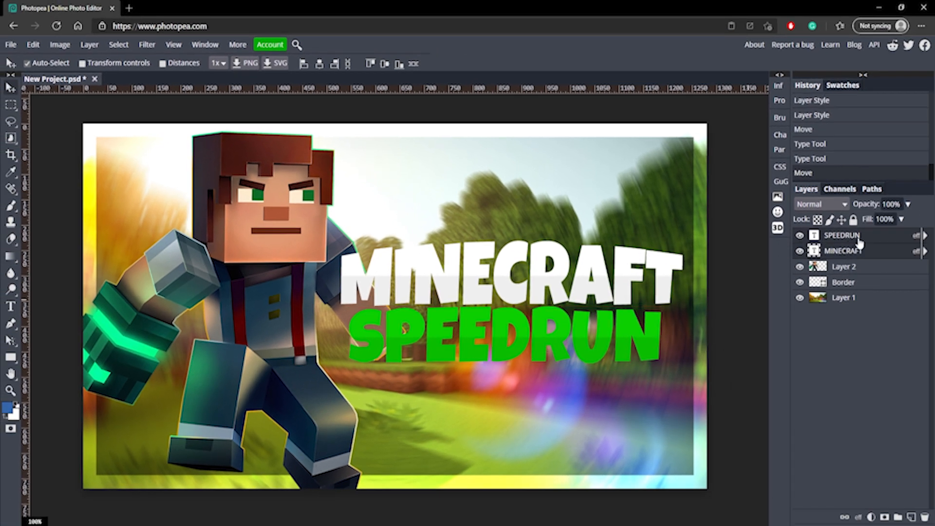
right_click(867, 241)
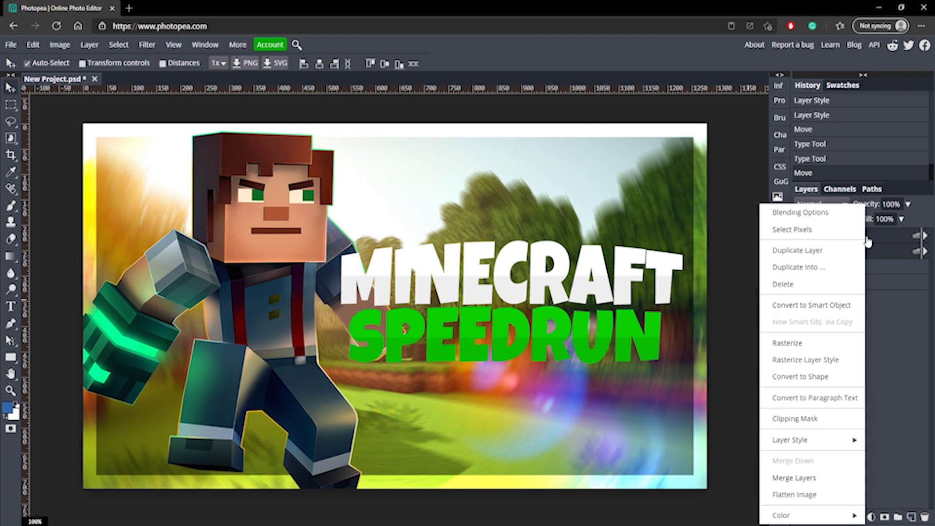
click(822, 305)
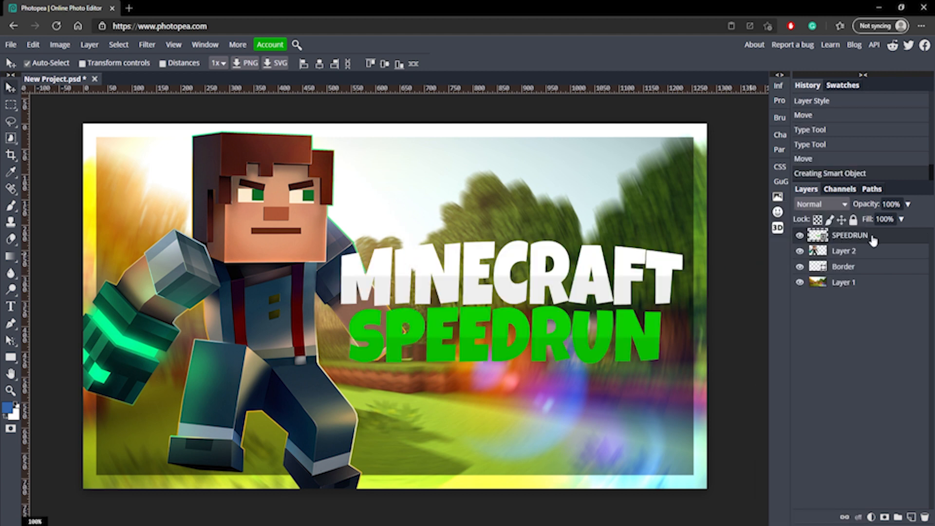
Add a black 000000 outside stroke of 20 px to the title smart object and shift the title slightly down and right
double_click(898, 242)
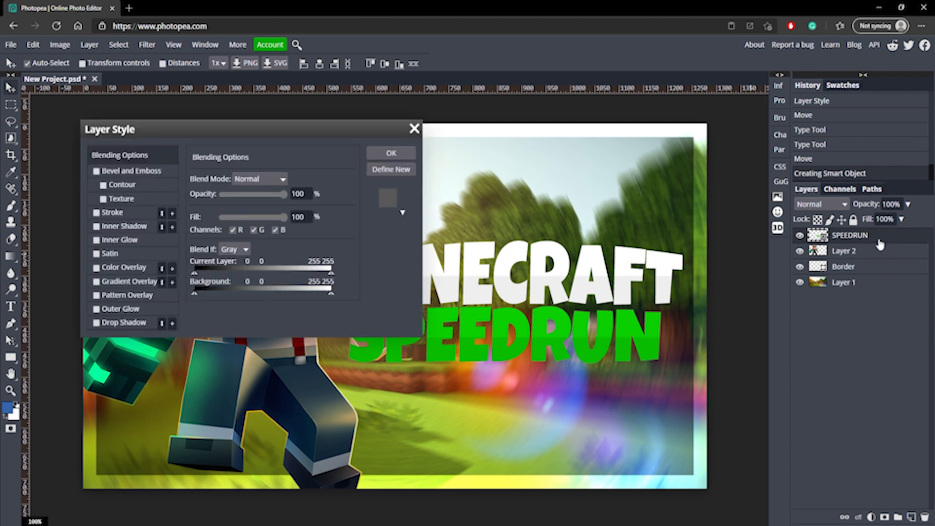
click(97, 214)
click(113, 214)
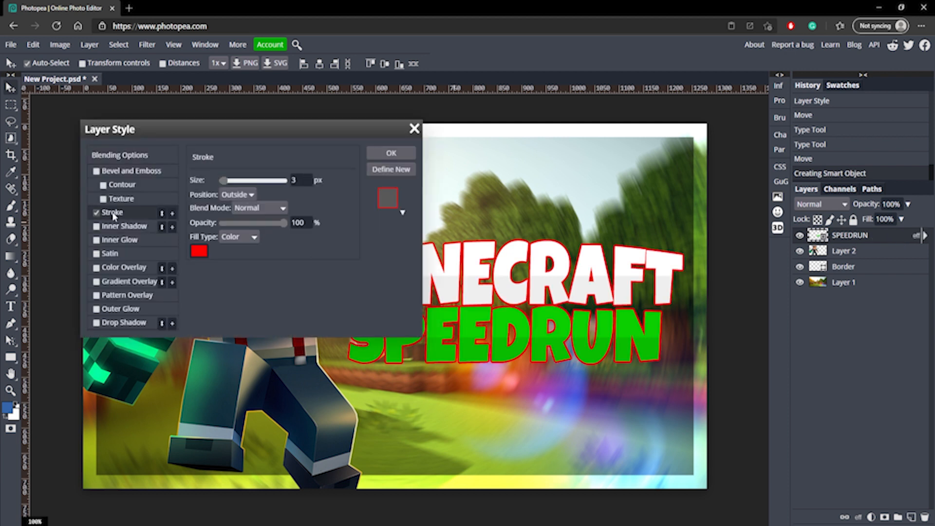
click(194, 252)
drag(197, 262, 195, 396)
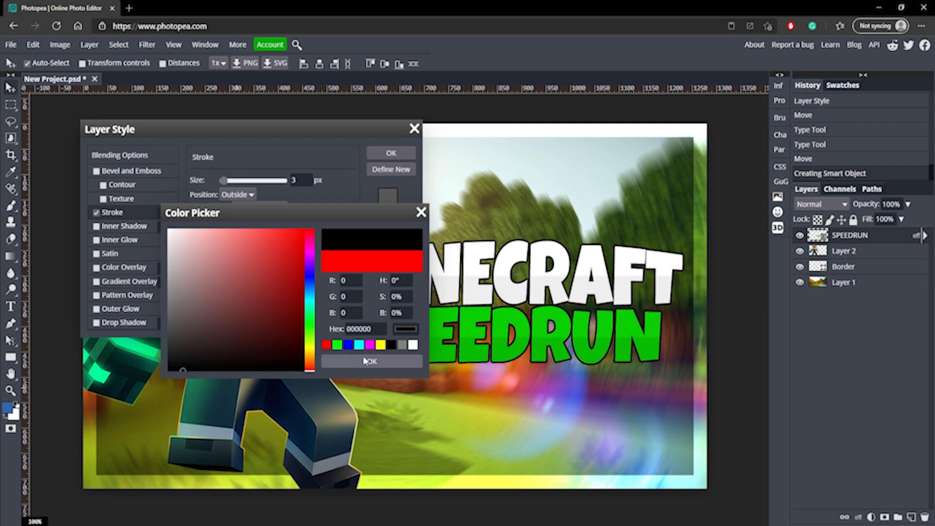
click(370, 361)
drag(226, 181, 228, 182)
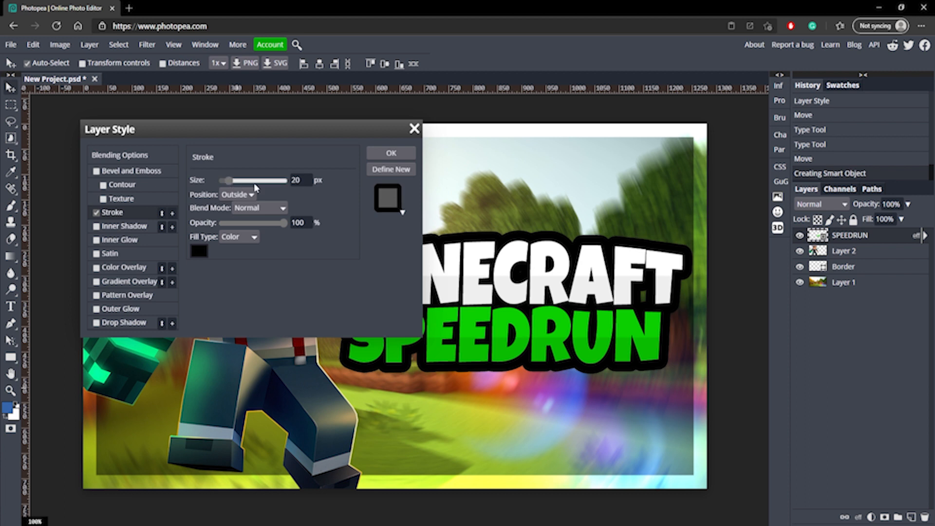
click(413, 154)
drag(633, 317, 637, 323)
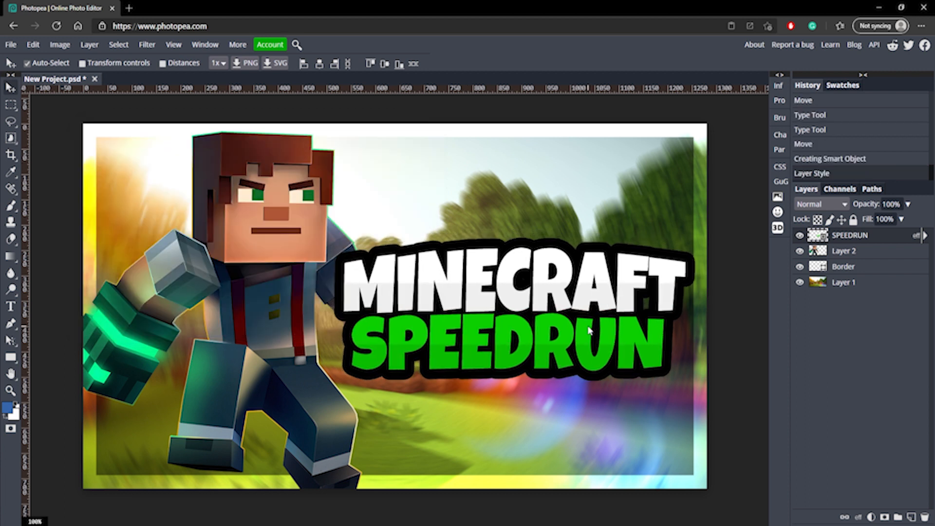
Increase the title's stroke size to 23 px and shift the title slightly up and towards the character
double_click(845, 235)
click(112, 213)
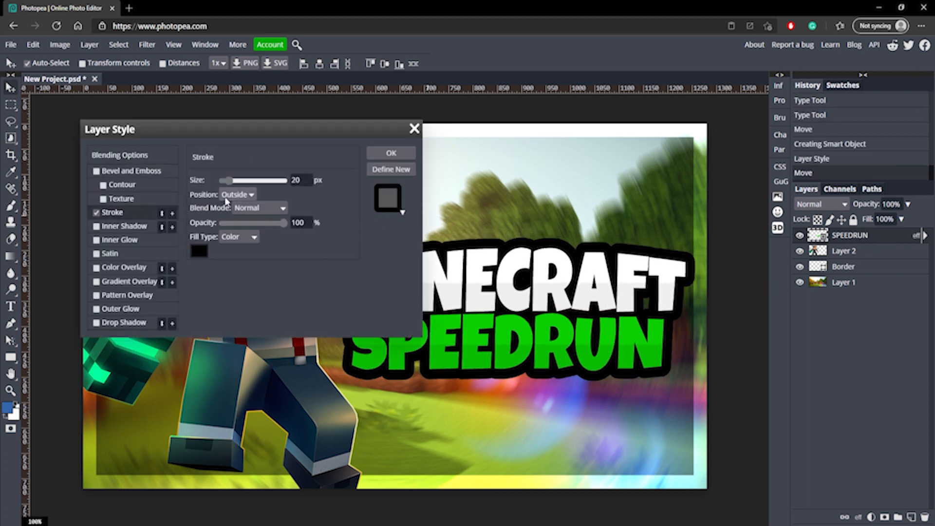
drag(228, 181, 229, 184)
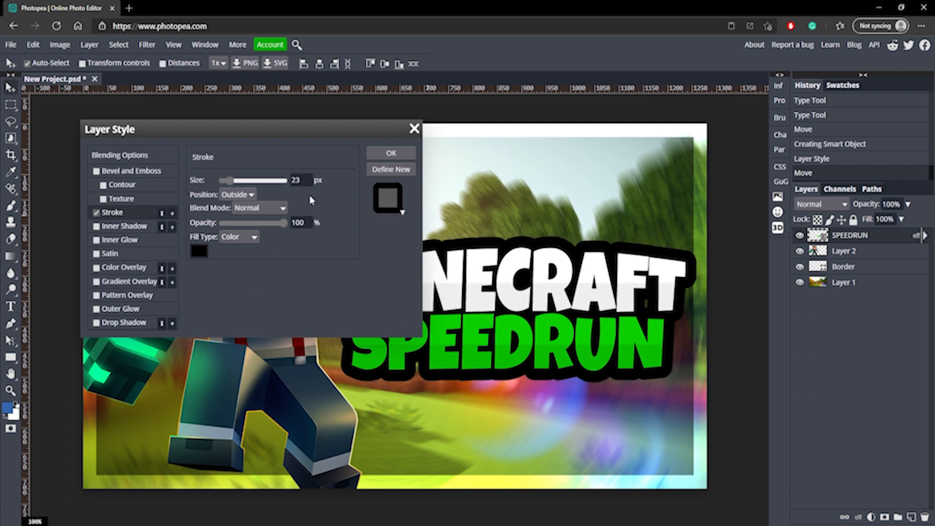
click(392, 154)
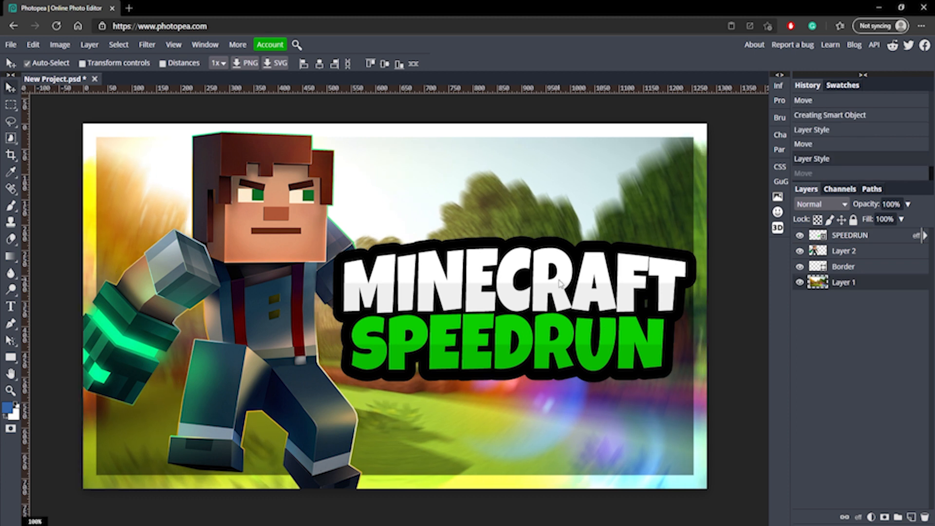
mouse_move(555, 290)
mouse_down()
mouse_move(536, 298)
mouse_move(549, 288)
mouse_up()
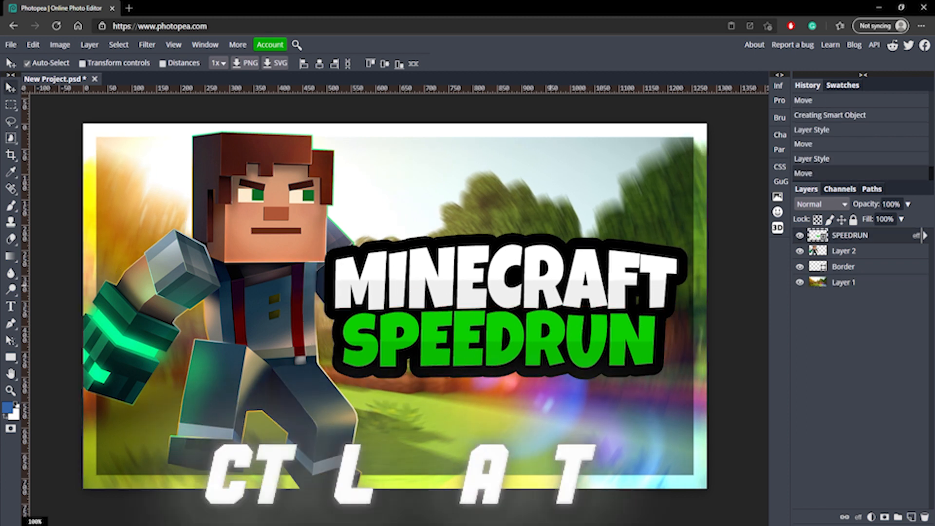
Rotate the title about 4.1° clockwise with Free Transform and nudge it into place beside the character
key(ctrl+alt+t)
drag(686, 229, 688, 246)
drag(647, 276, 645, 286)
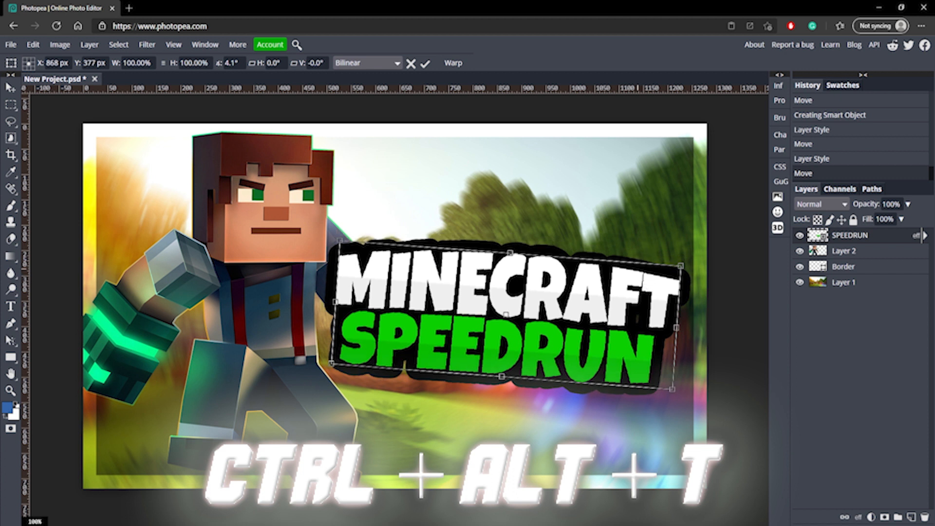
key(Return)
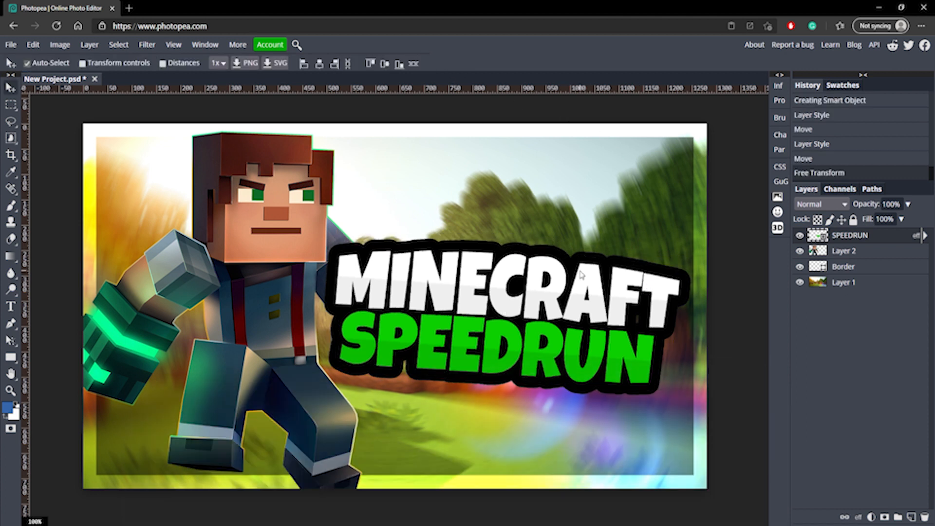
drag(581, 275, 583, 277)
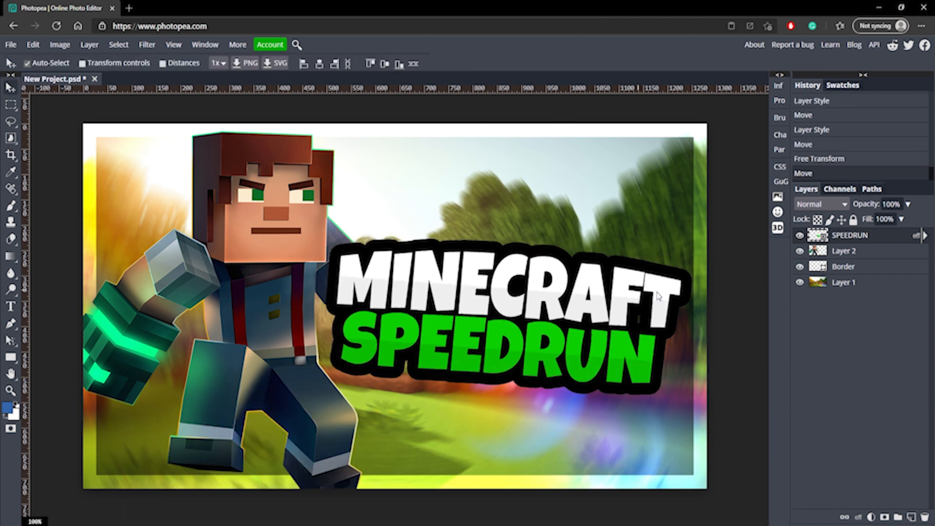
Duplicate the title smart object, keeping the copy exactly over the original
key(ctrl+j)
drag(554, 325, 506, 262)
key(ctrl+z)
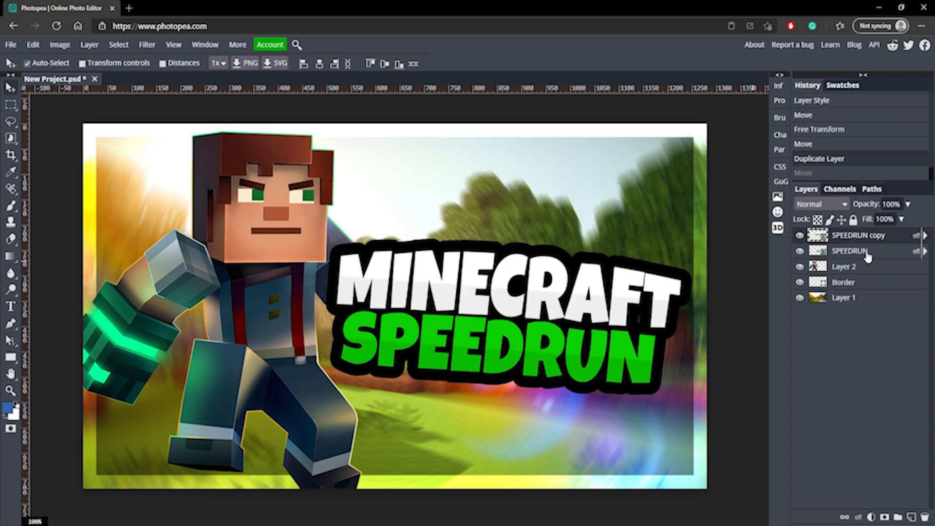
click(863, 258)
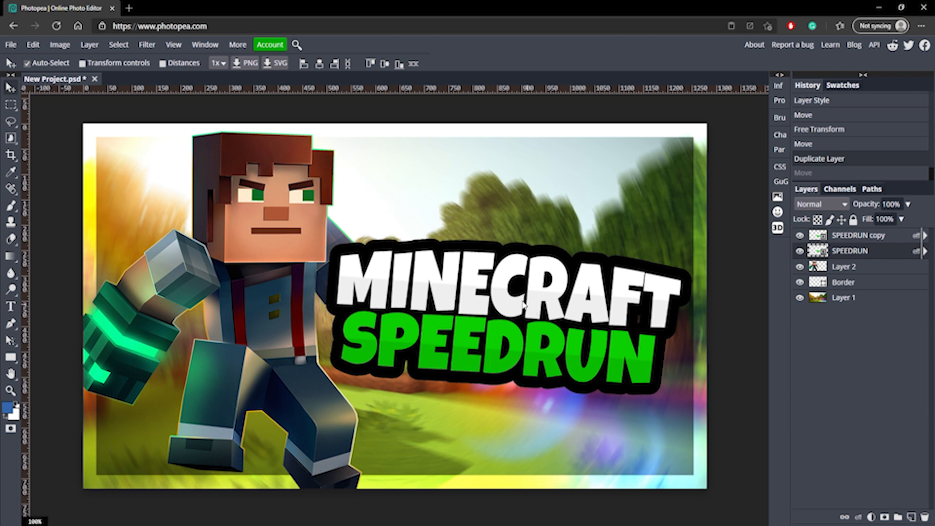
drag(523, 302, 519, 217)
key(ctrl+z)
drag(559, 283, 539, 334)
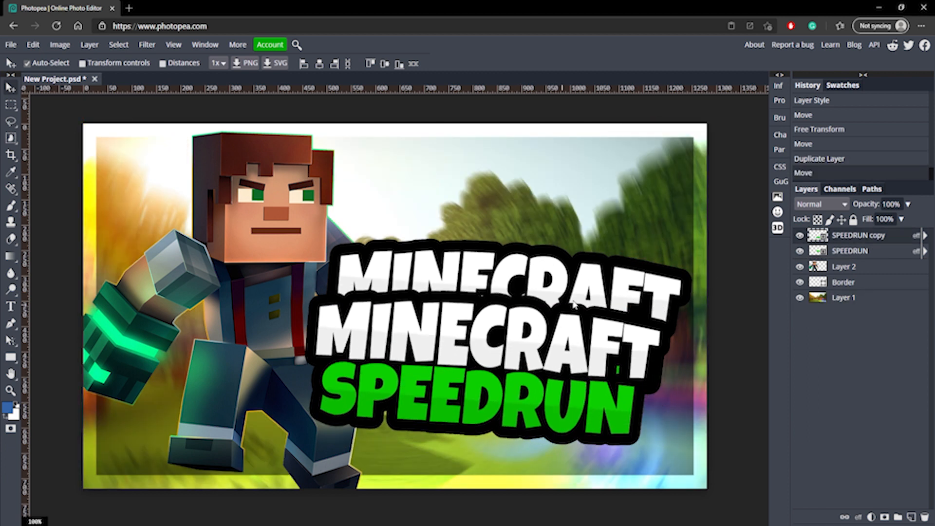
key(ctrl+z)
Enlarge the original SPEEDRUN title layer with Free Transform and reposition it so it extends around the copy
click(834, 256)
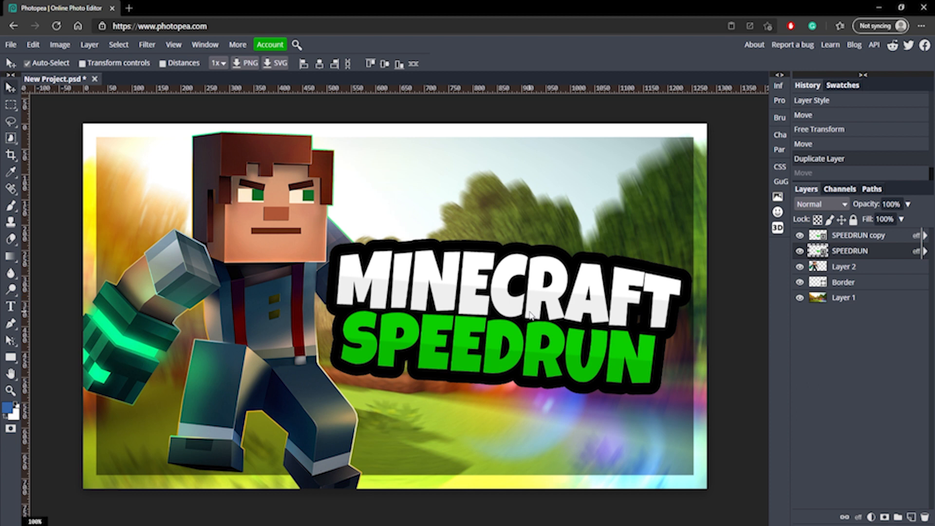
key(ctrl+t)
drag(339, 242, 248, 200)
drag(420, 279, 445, 294)
click(424, 64)
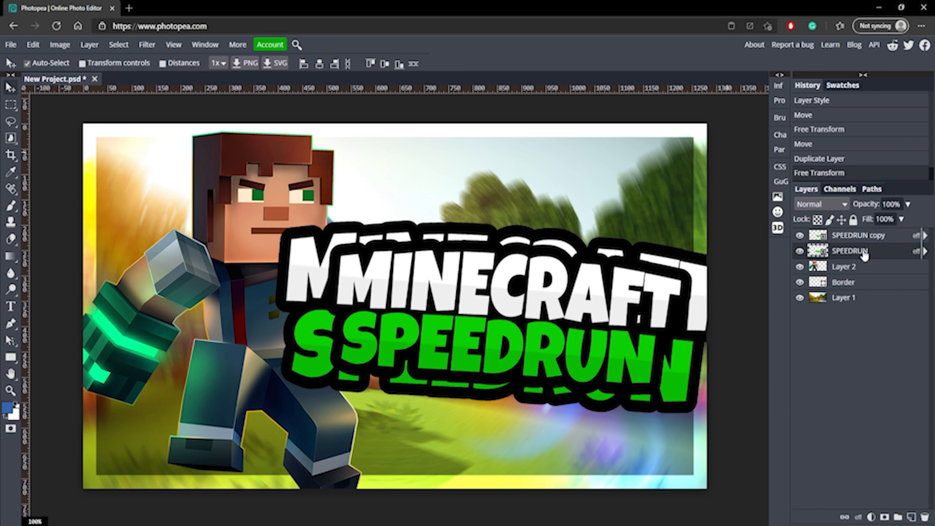
Place the enlarged SPEEDRUN layer directly above Layer 1 and lower its opacity to a faint, see-through level
drag(863, 254, 861, 298)
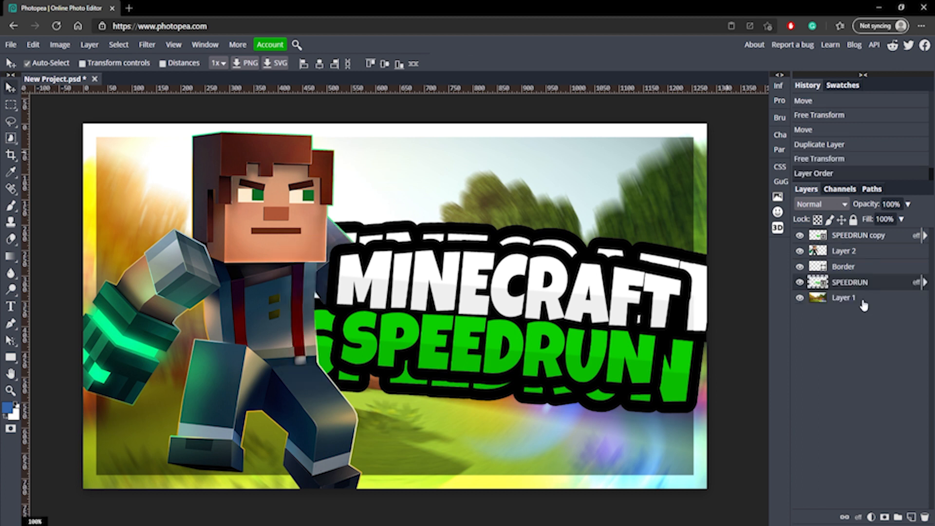
click(907, 205)
drag(882, 219, 866, 220)
Add a Brightness/Contrast adjustment layer above the SPEEDRUN copy with brightness 38 and contrast 10
click(871, 237)
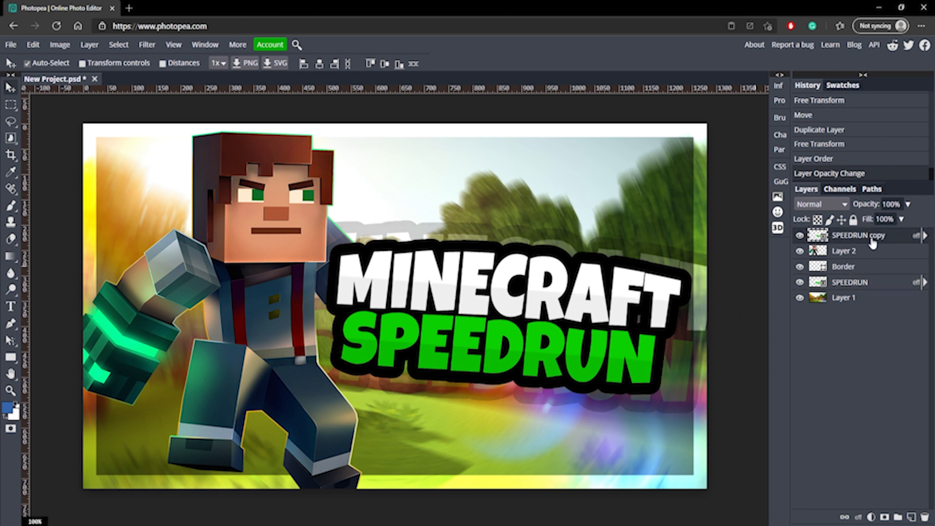
click(871, 517)
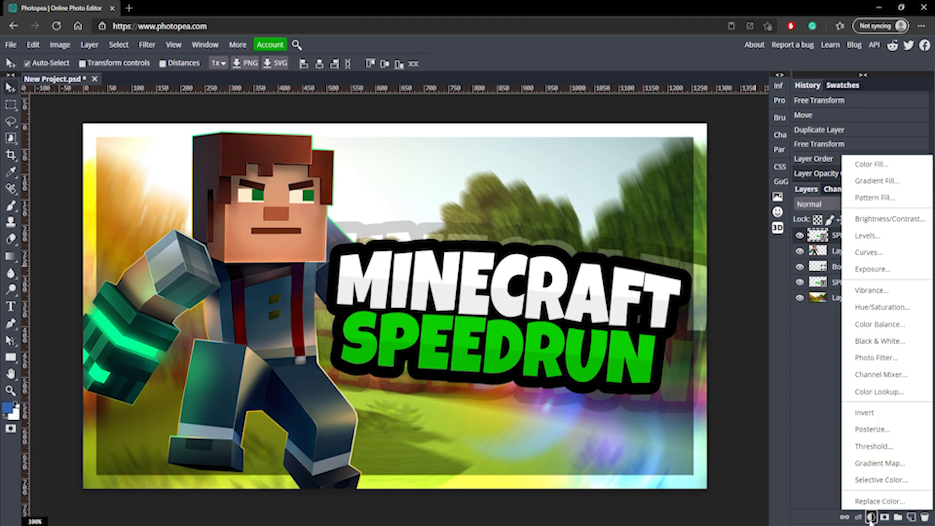
click(873, 227)
mouse_move(685, 162)
mouse_down()
mouse_move(695, 162)
mouse_move(690, 192)
mouse_move(699, 165)
mouse_up()
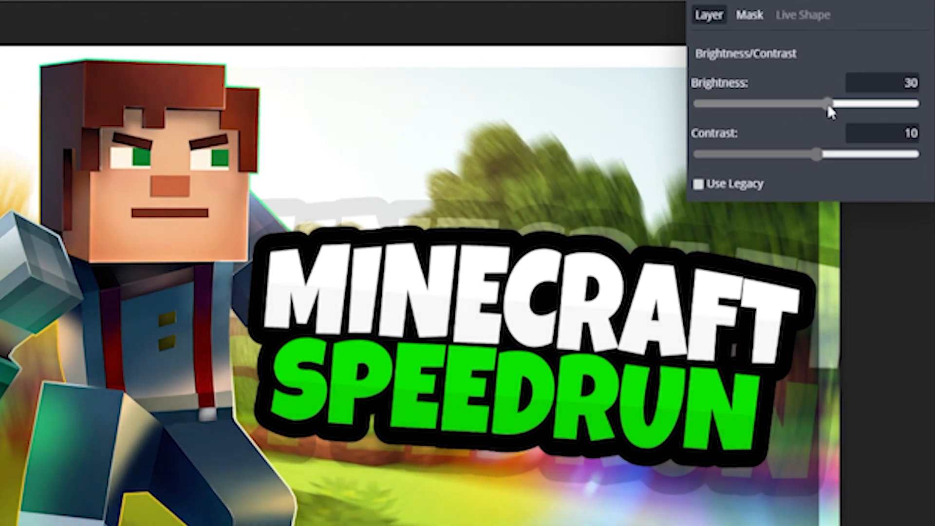
drag(827, 106, 832, 106)
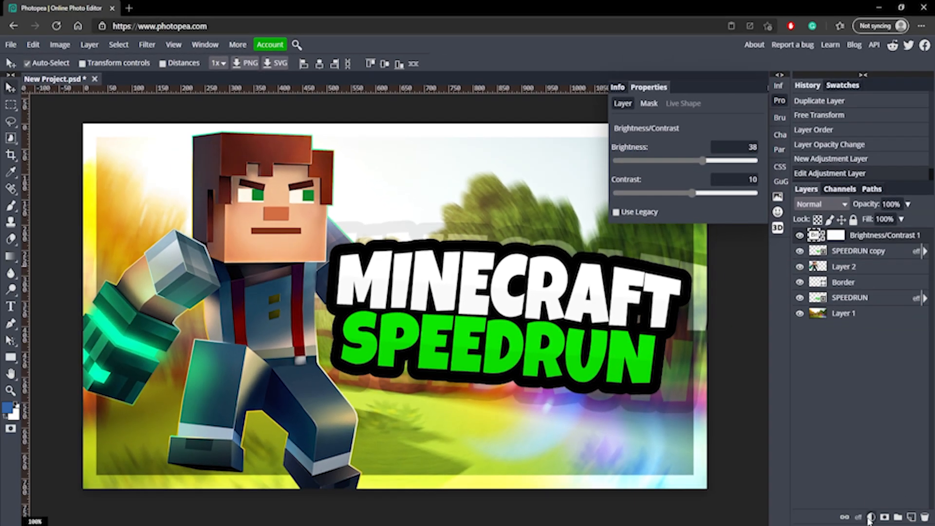
Add a Vibrance adjustment layer above Brightness/Contrast 1 with vibrance 18 and saturation 26
click(870, 517)
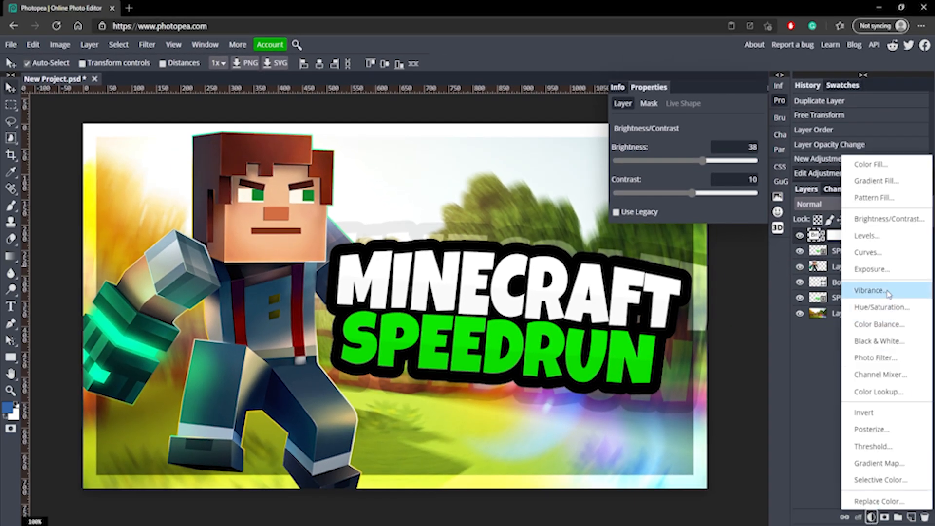
click(871, 290)
drag(689, 164, 695, 164)
drag(777, 126, 781, 125)
drag(772, 168, 789, 171)
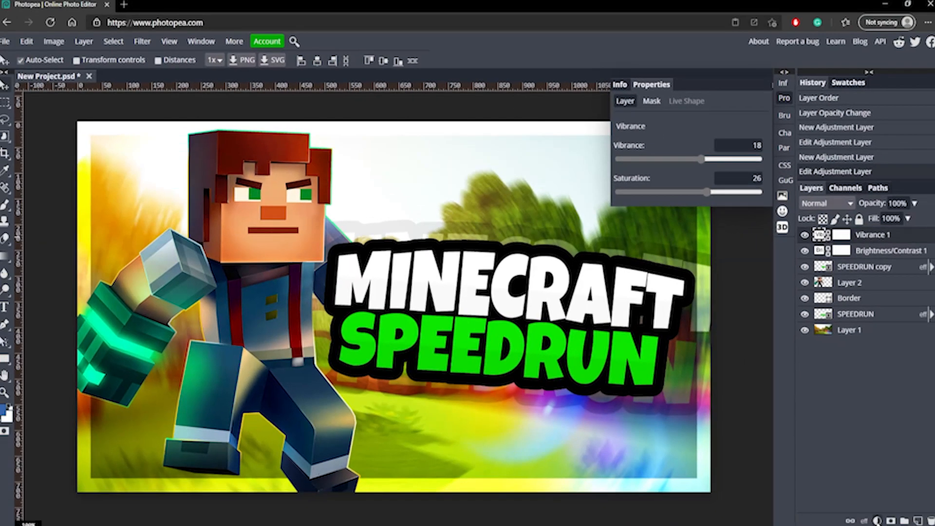
Add a Curves adjustment layer and bend the Red channel into a slight S-curve, raising the highlights and lowering the shadows
click(876, 520)
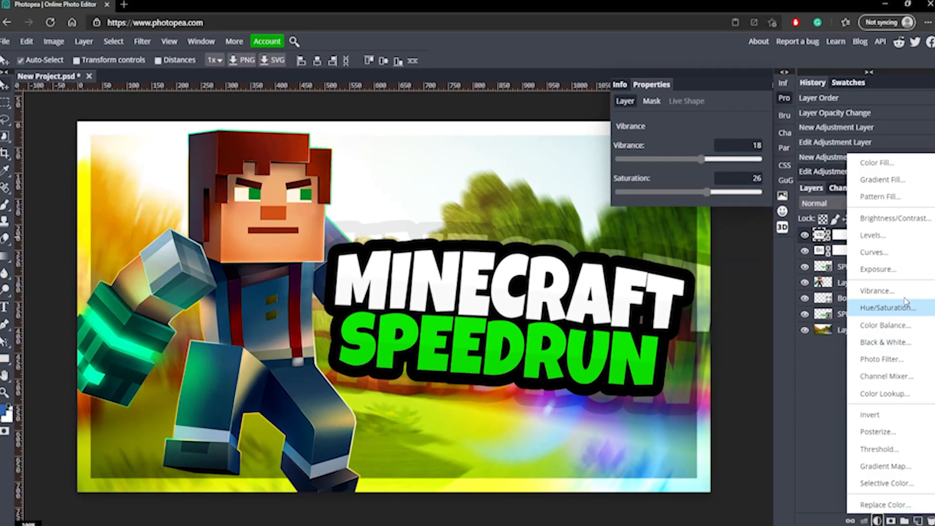
click(886, 252)
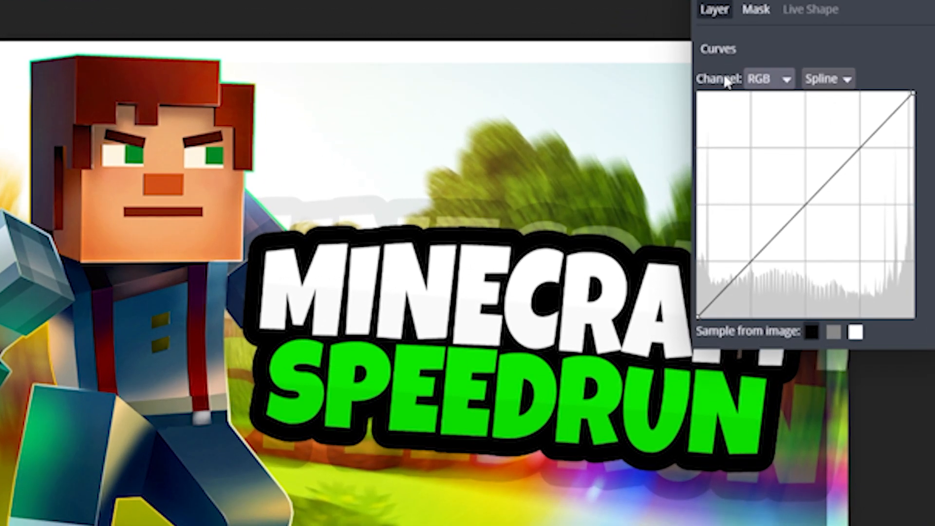
click(666, 147)
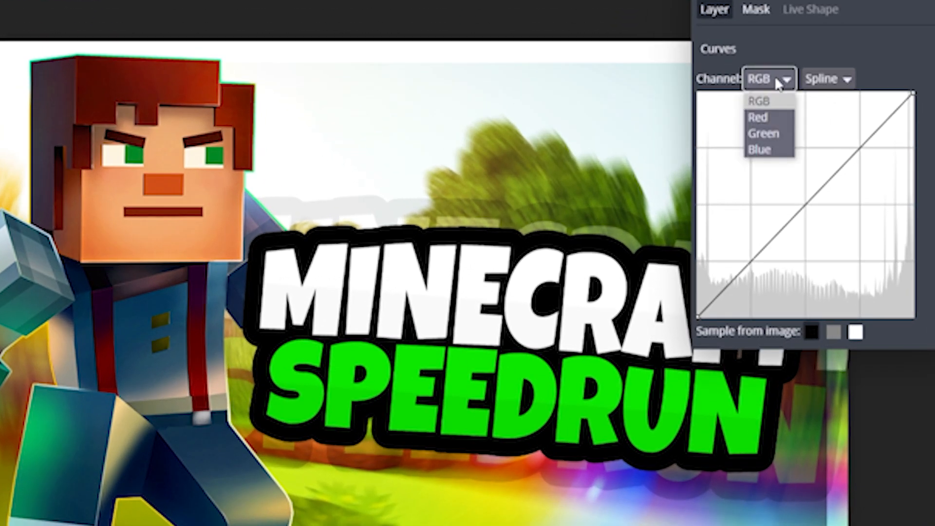
click(770, 119)
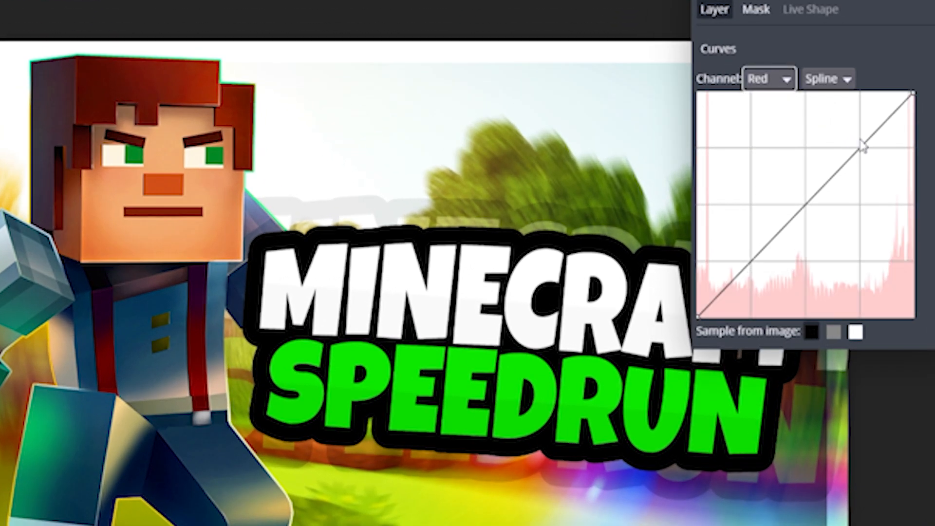
drag(859, 147, 860, 140)
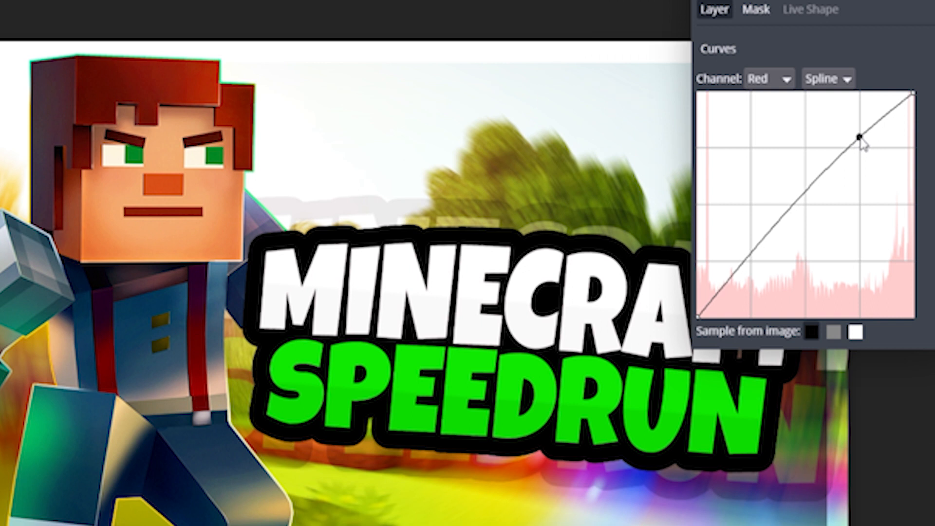
drag(754, 257, 751, 273)
Bend the Green channel curve into a slight inverse S, lowering the highlights and raising the shadows
click(785, 80)
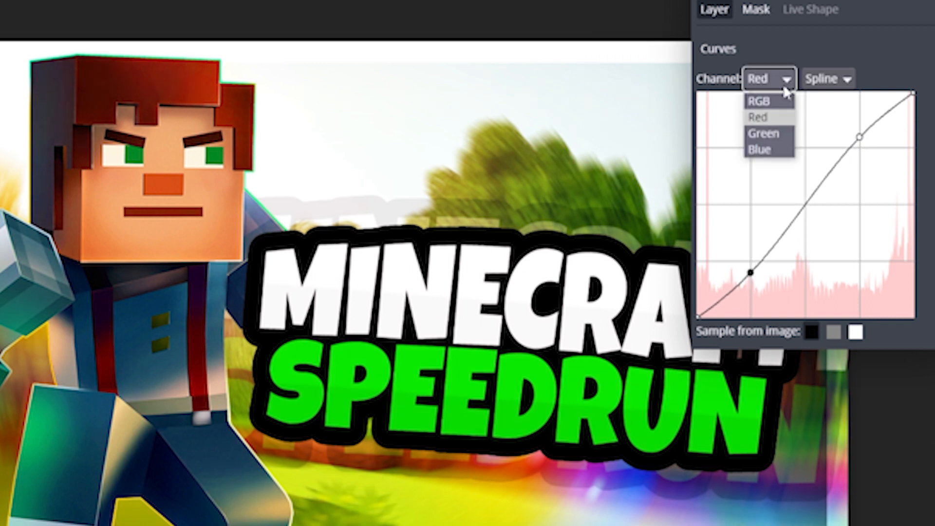
click(765, 133)
drag(861, 155, 857, 162)
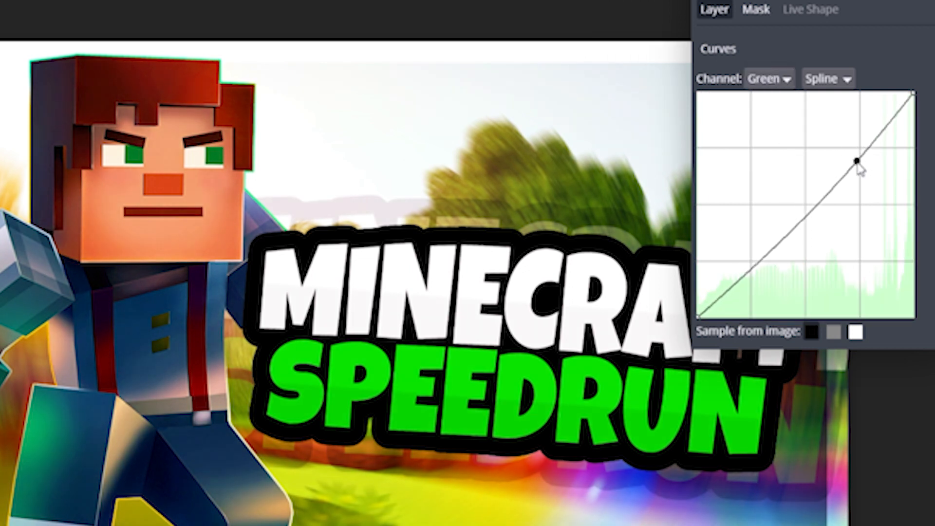
drag(759, 278, 752, 255)
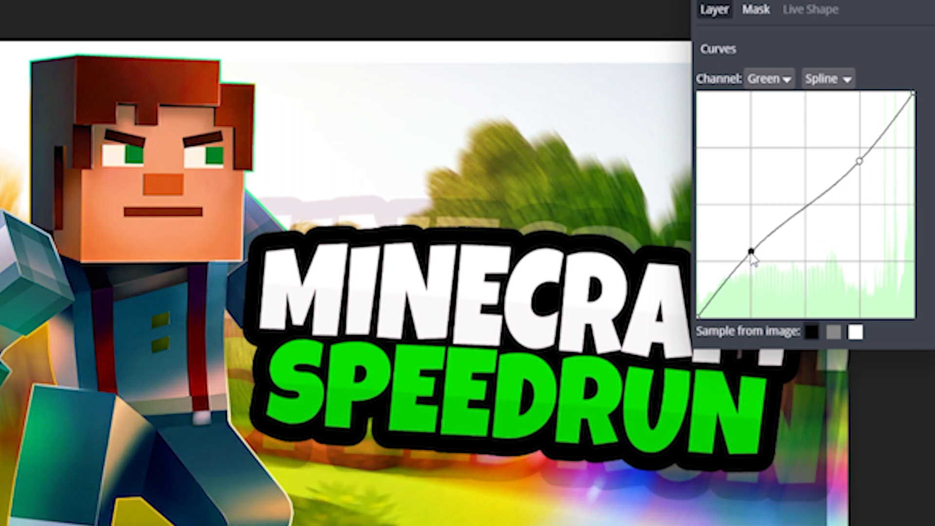
Shape the Blue channel curve with slightly lowered highlights and raised shadows, and close the adjustment's properties
click(777, 80)
click(771, 149)
click(859, 156)
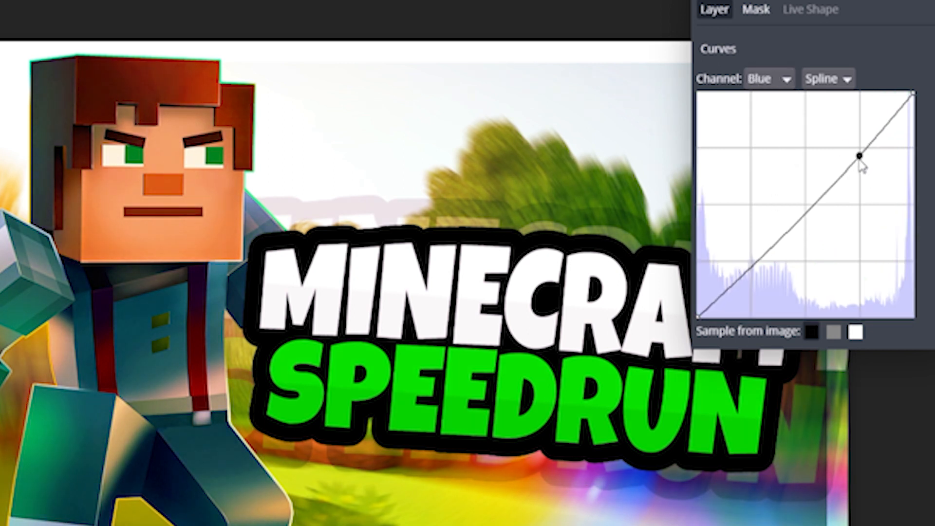
drag(862, 166, 862, 168)
drag(755, 271, 757, 257)
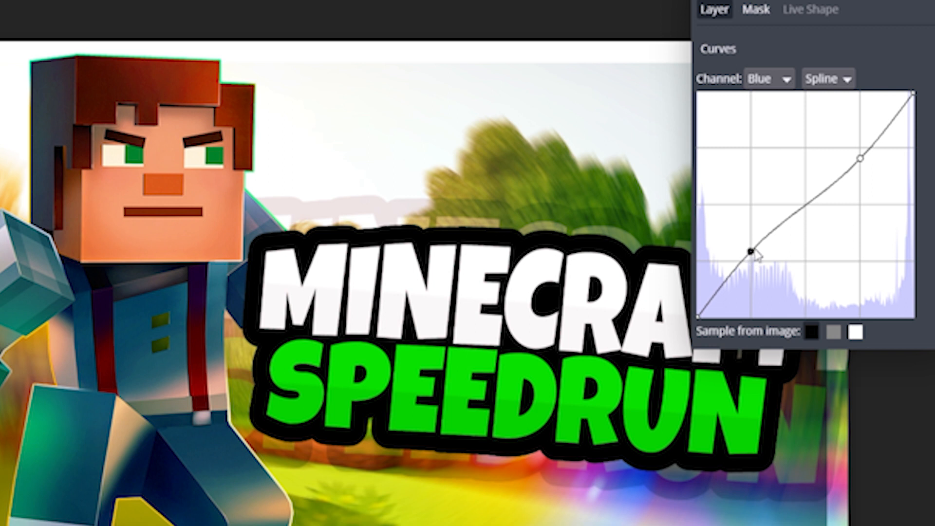
click(868, 55)
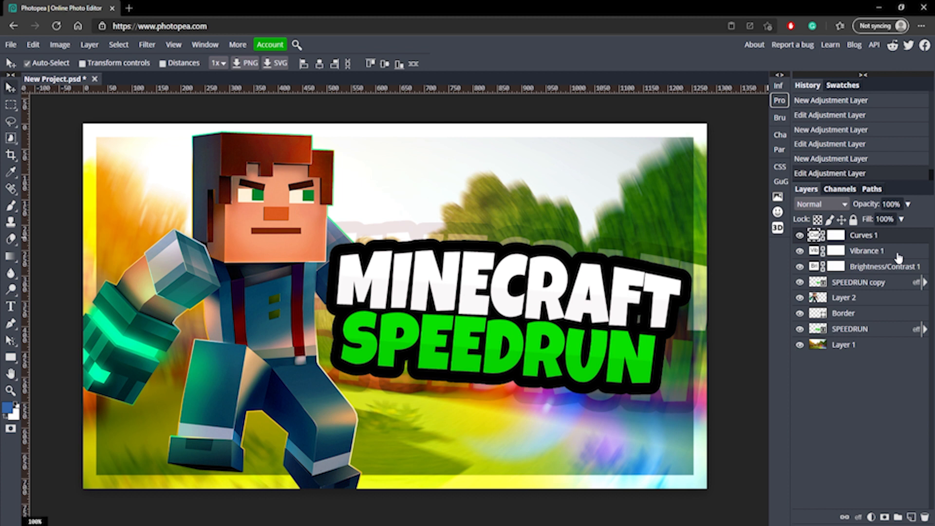
Move the SPEEDRUN copy title layer above the Curves 1 layer so the colour adjustments do not affect it
click(866, 267)
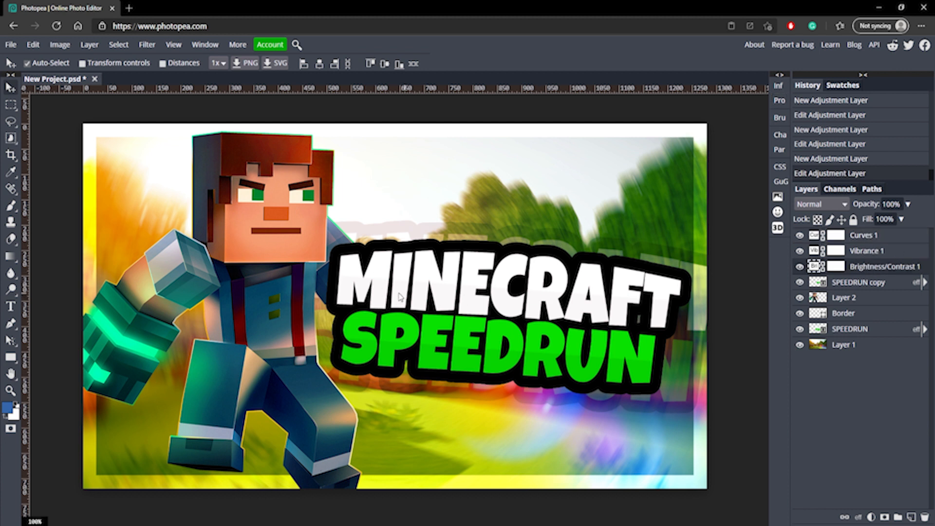
drag(864, 285, 871, 235)
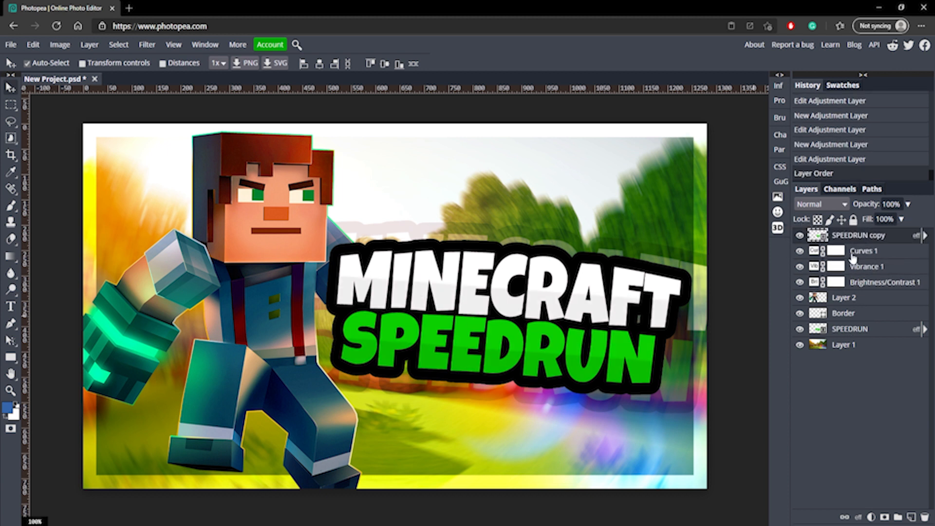
click(875, 280)
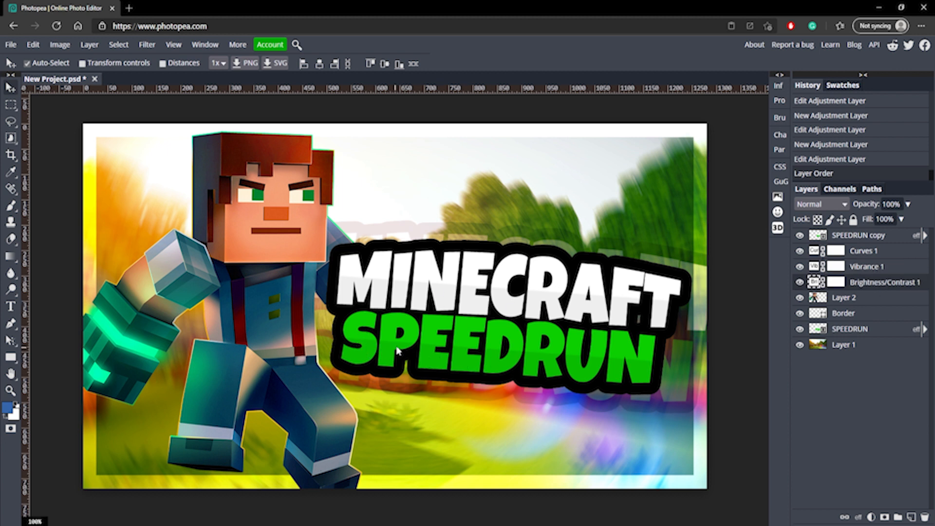
drag(856, 235, 851, 291)
key(ctrl+z)
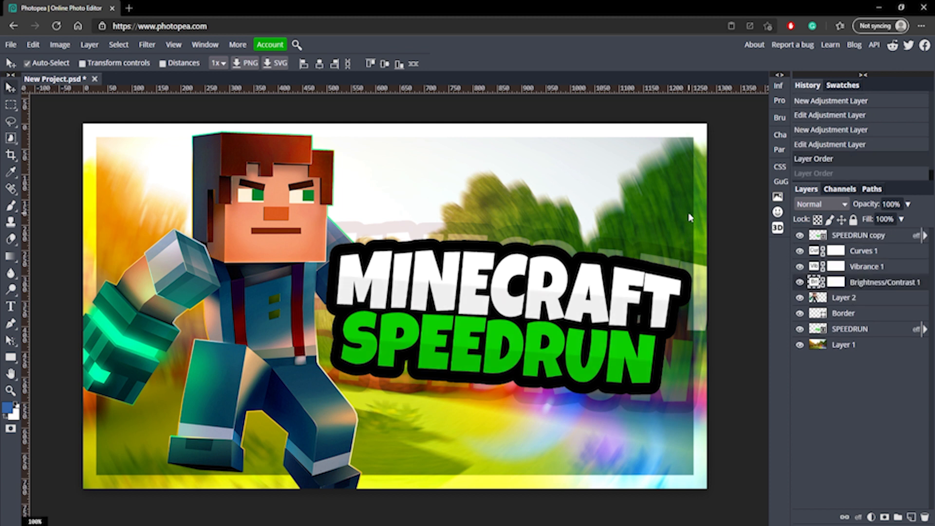
Export the thumbnail as a PNG at 1280 × 720 px with 100% quality and save the file
click(9, 44)
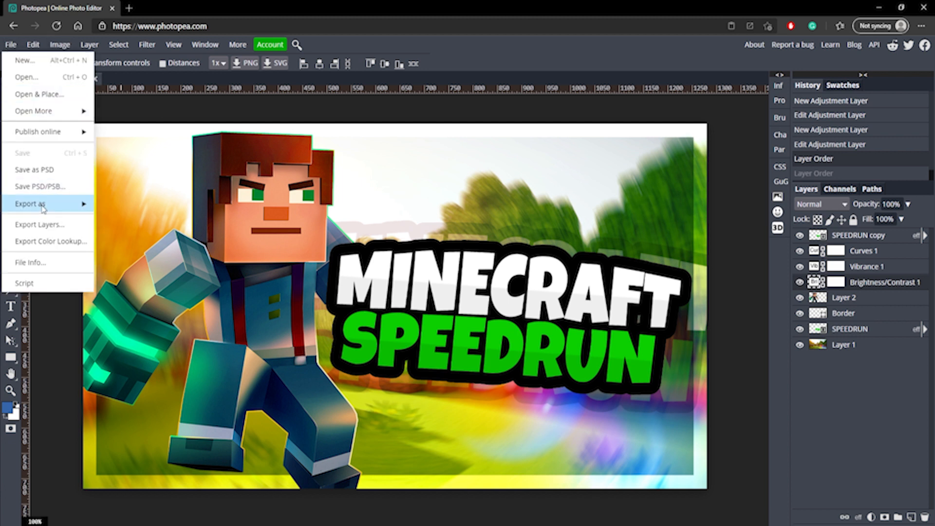
mouse_move(91, 207)
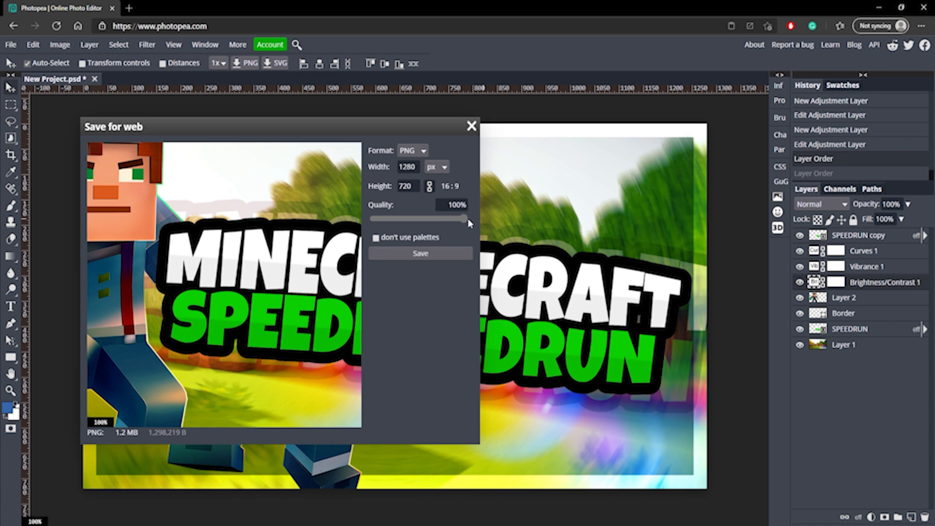
click(437, 260)
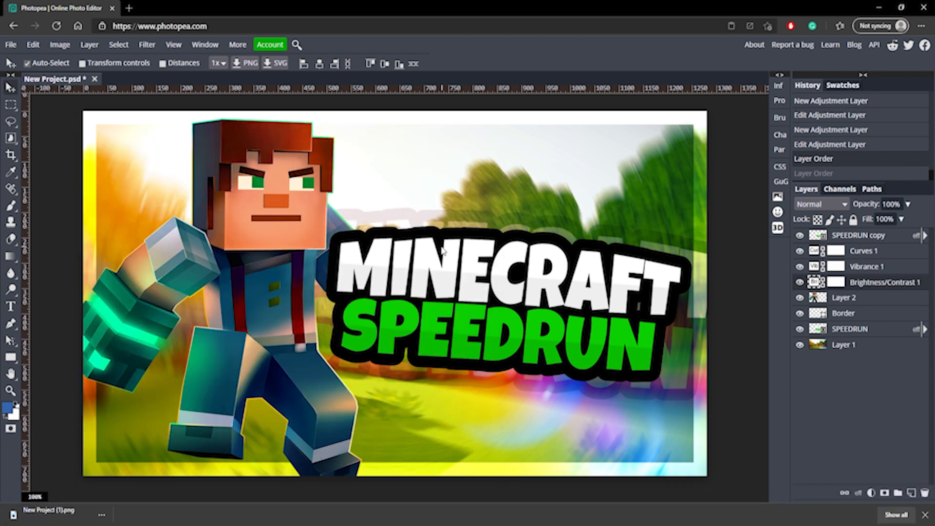